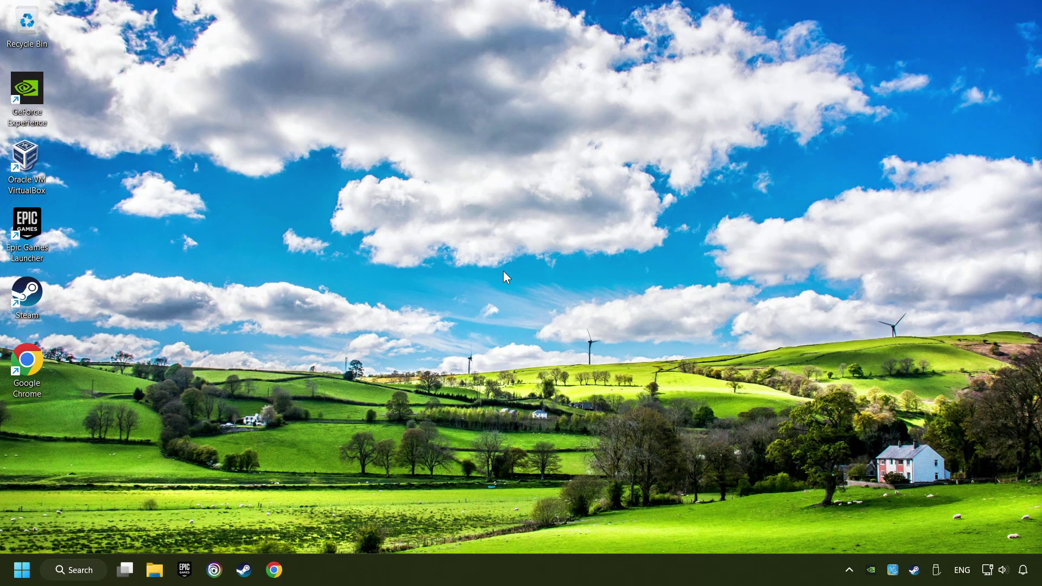
Search Windows for 'device manager' and launch Device Manager from the best match.
{"action": "left_click", "coordinate": [72, 570]}
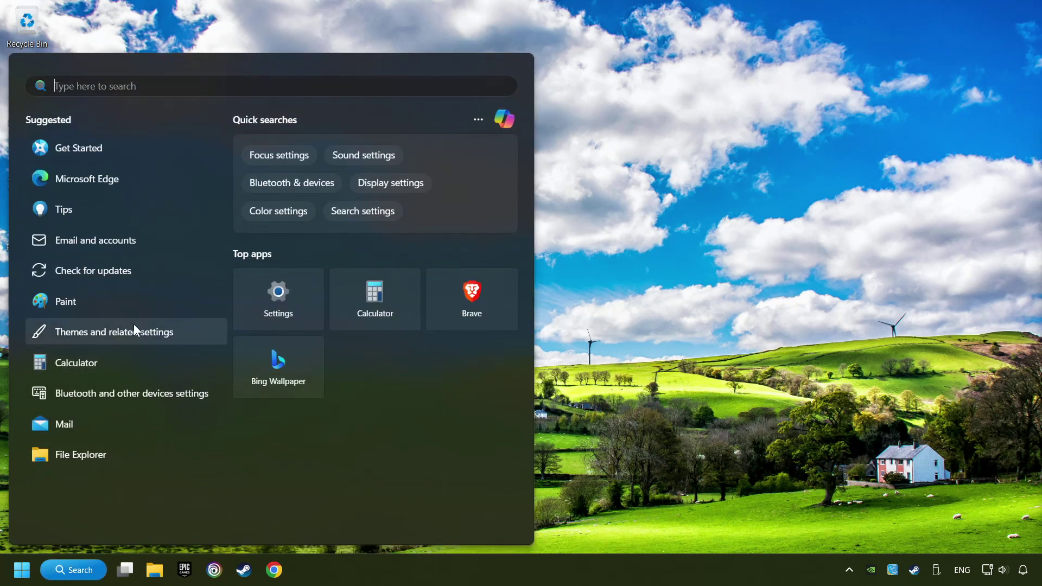
{"action": "type", "text": "device manager"}
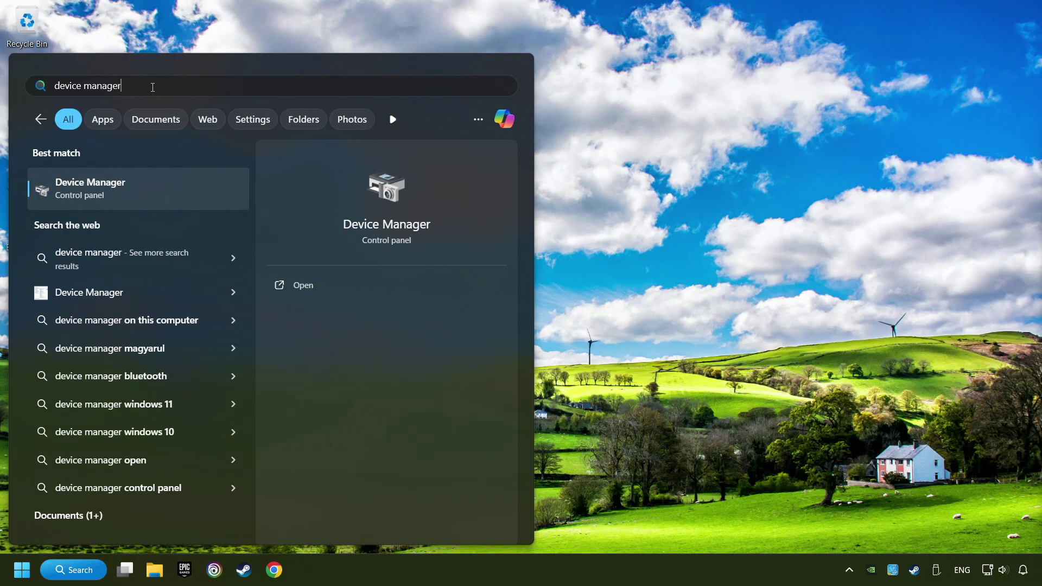
{"action": "left_click", "coordinate": [215, 188]}
Expand Xbox 360 Peripherals and disable the Xbox 360 Controller for Windows, confirming with Yes.
{"action": "left_click_drag", "start_coordinate": [214, 64], "coordinate": [392, 124]}
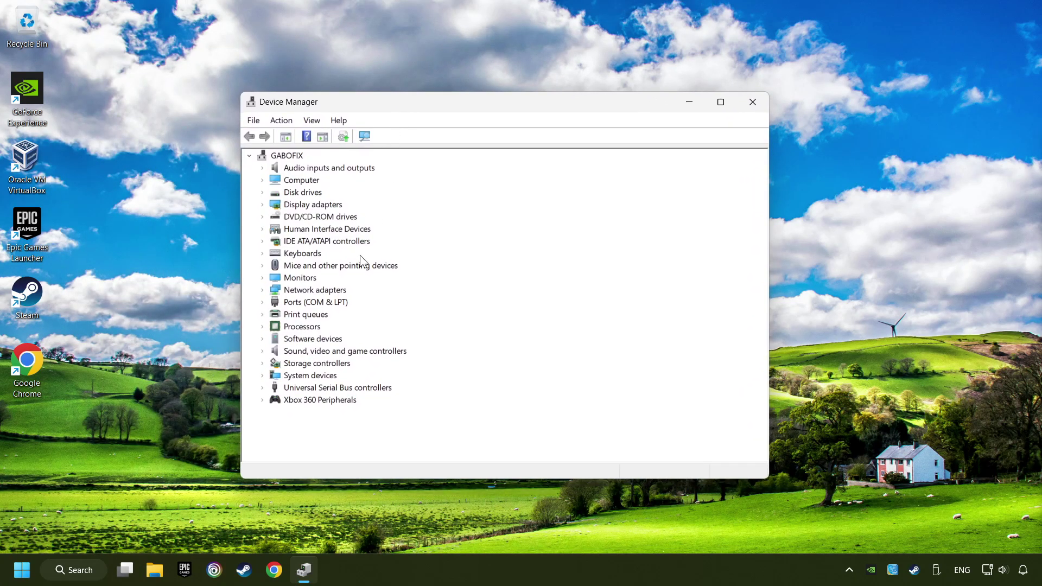
{"action": "left_click", "coordinate": [304, 400]}
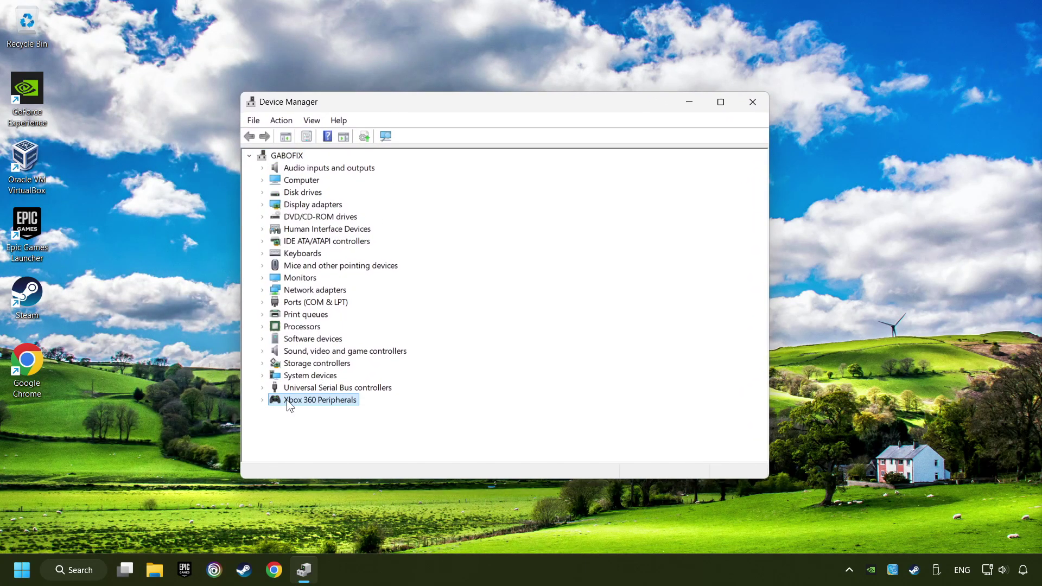
{"action": "left_click", "coordinate": [262, 400]}
{"action": "left_click", "coordinate": [353, 412]}
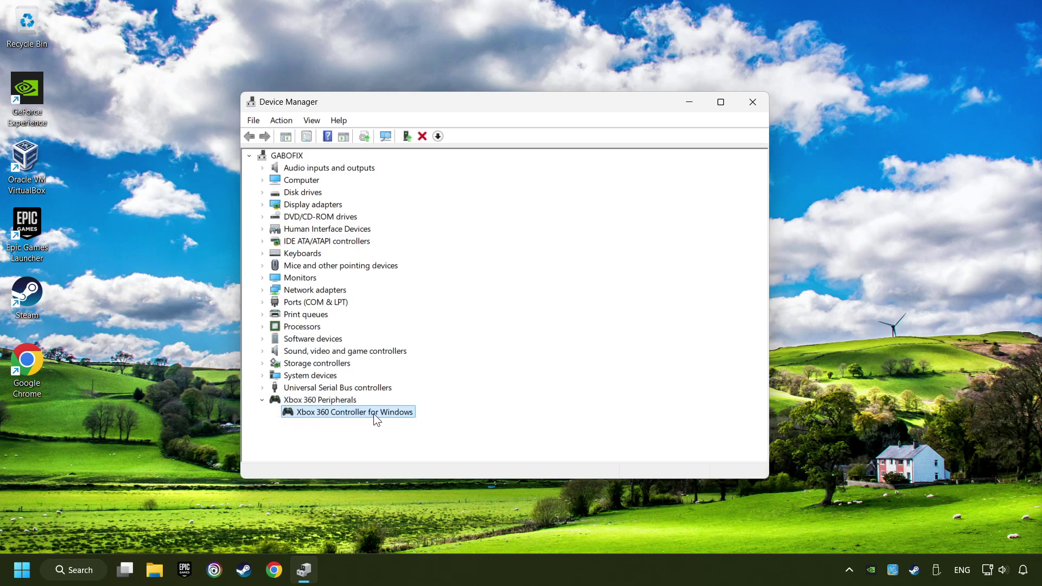
{"action": "right_click", "coordinate": [366, 413]}
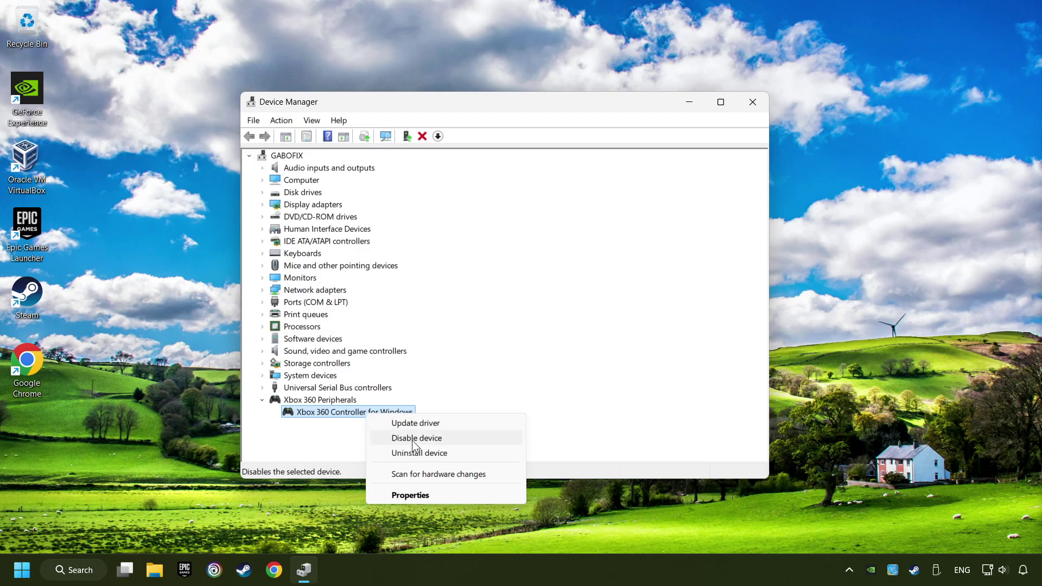
{"action": "left_click", "coordinate": [453, 440]}
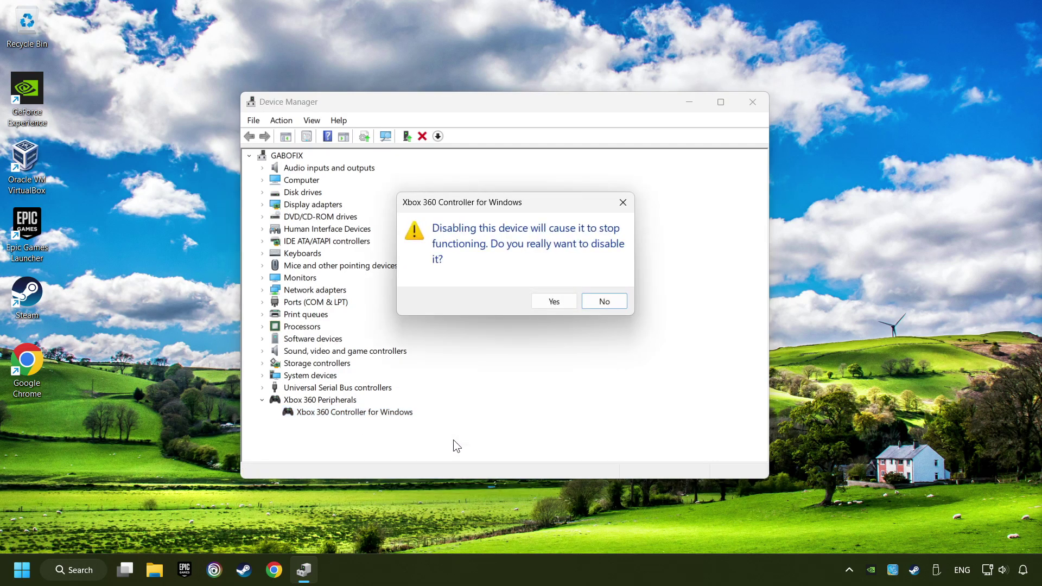
{"action": "left_click", "coordinate": [560, 306]}
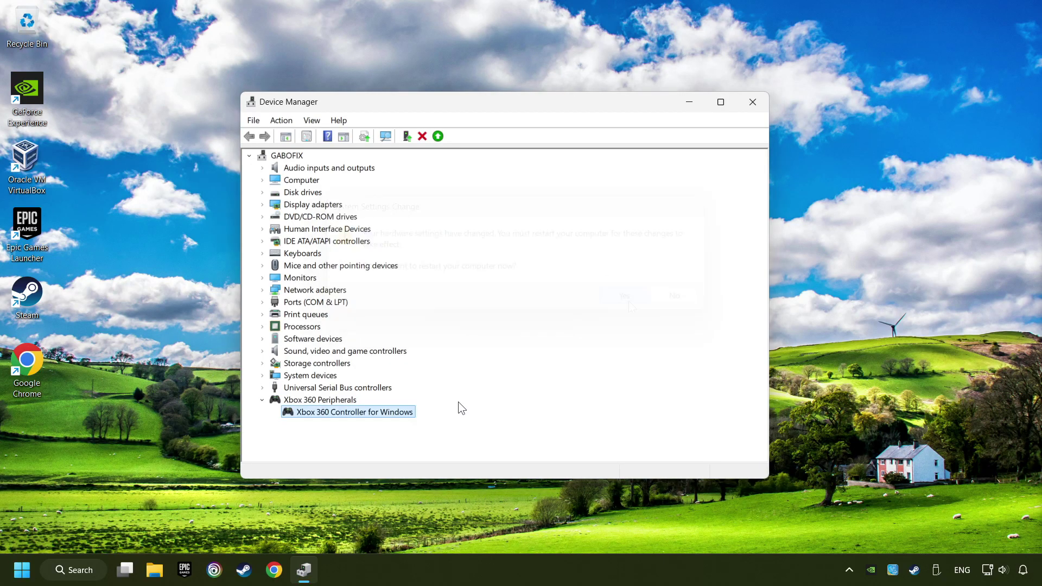
Enable the Xbox 360 Controller for Windows device again from its context menu.
{"action": "right_click", "coordinate": [368, 412]}
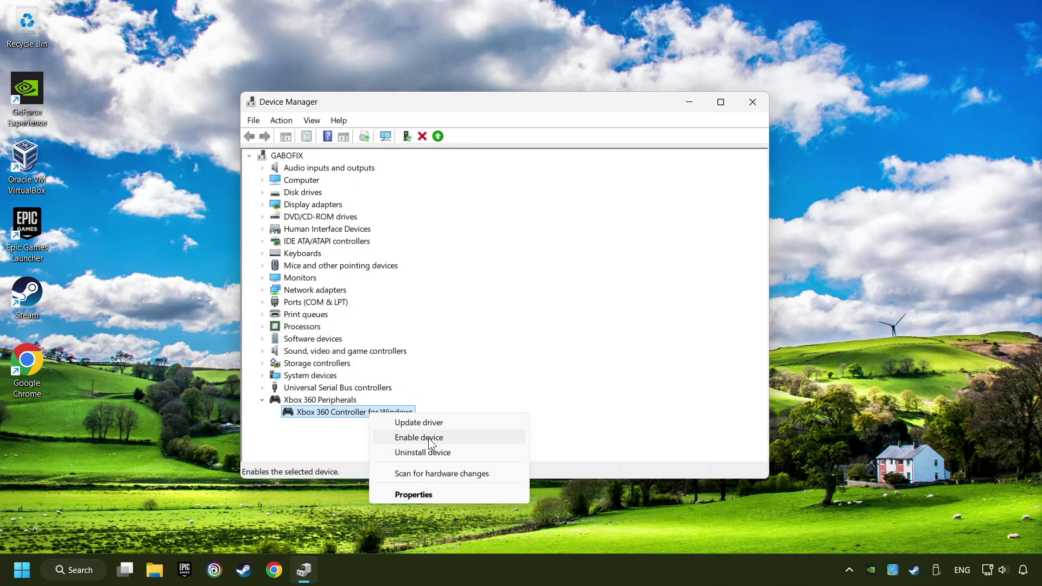
{"action": "left_click", "coordinate": [429, 439]}
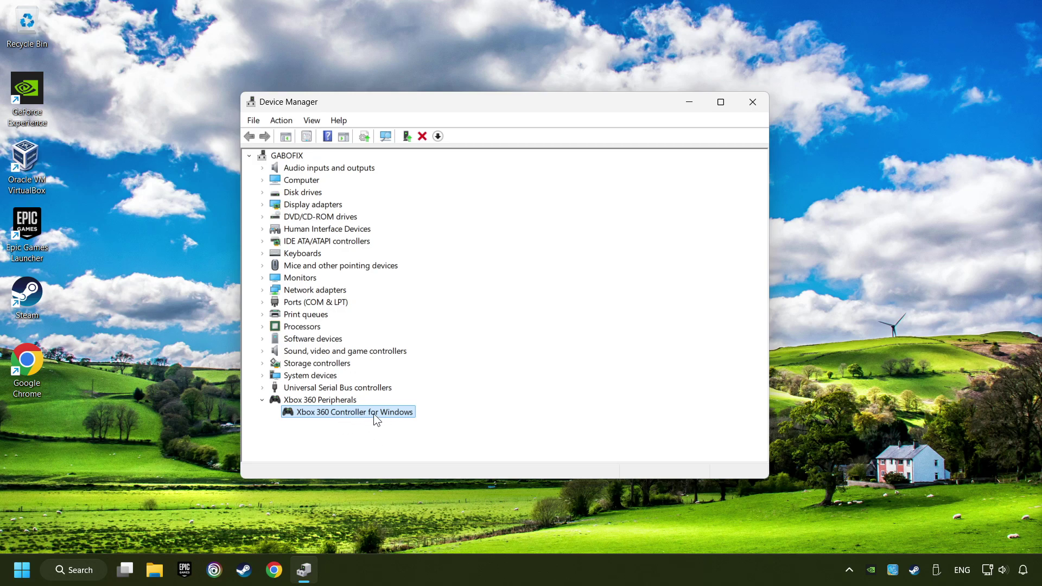
Update the controller driver by picking Xbox 360 Controller for Windows from the compatible list, then close.
{"action": "right_click", "coordinate": [374, 414]}
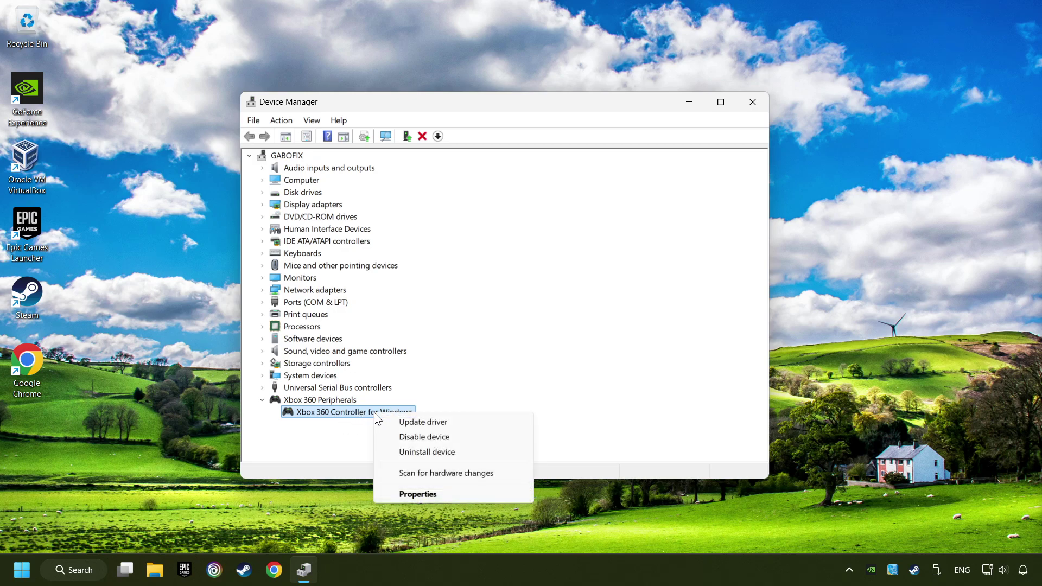
{"action": "left_click", "coordinate": [434, 422]}
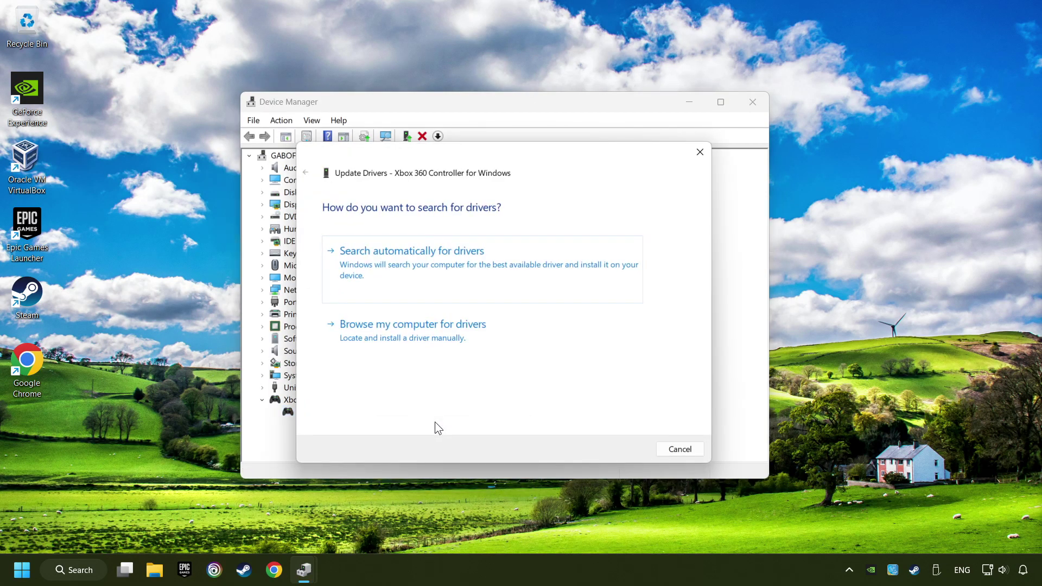
{"action": "left_click", "coordinate": [439, 336]}
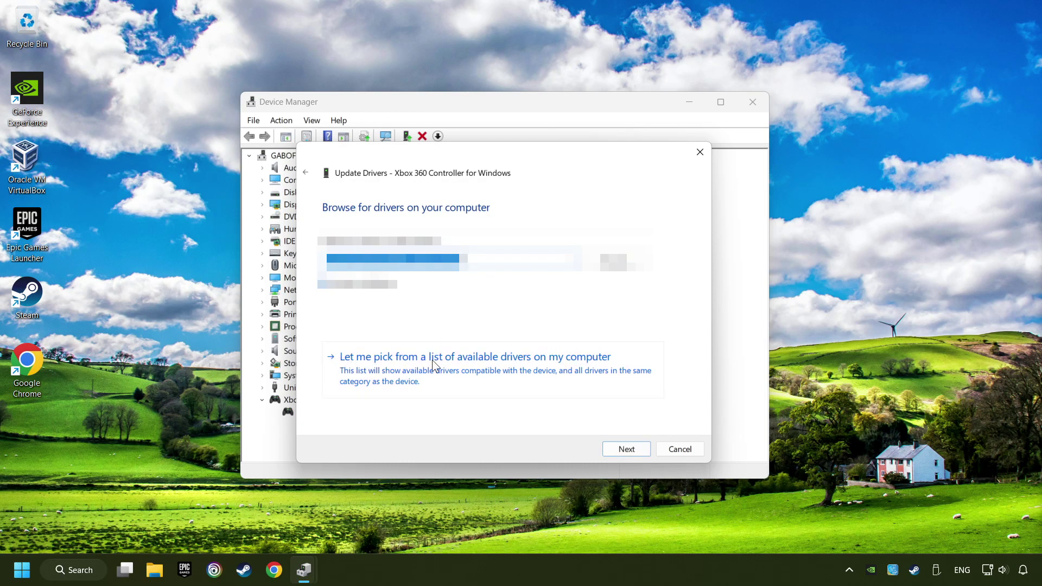
{"action": "left_click", "coordinate": [462, 369]}
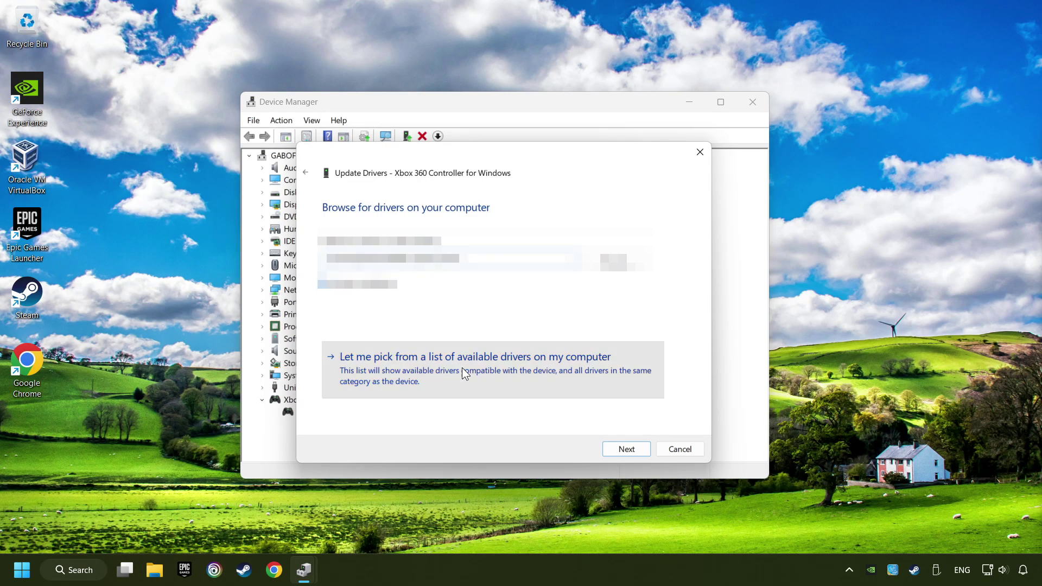
{"action": "left_click", "coordinate": [360, 325]}
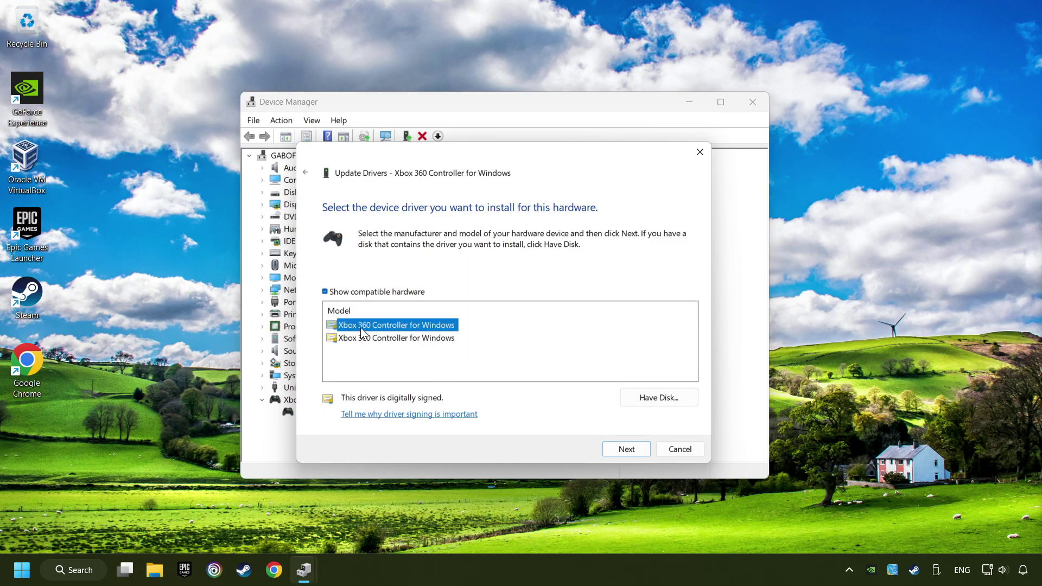
{"action": "left_click", "coordinate": [625, 450]}
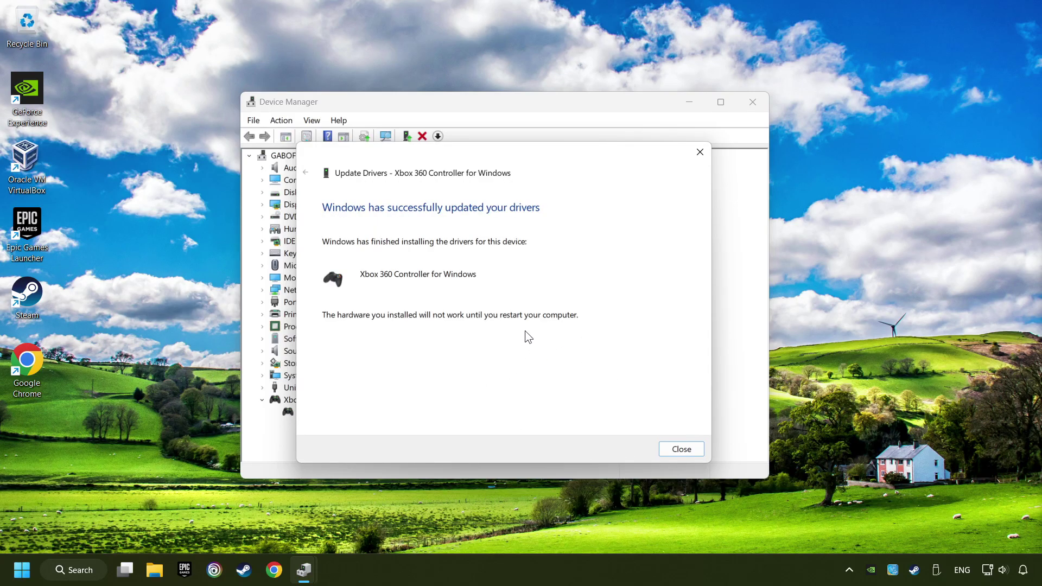
{"action": "left_click", "coordinate": [686, 452]}
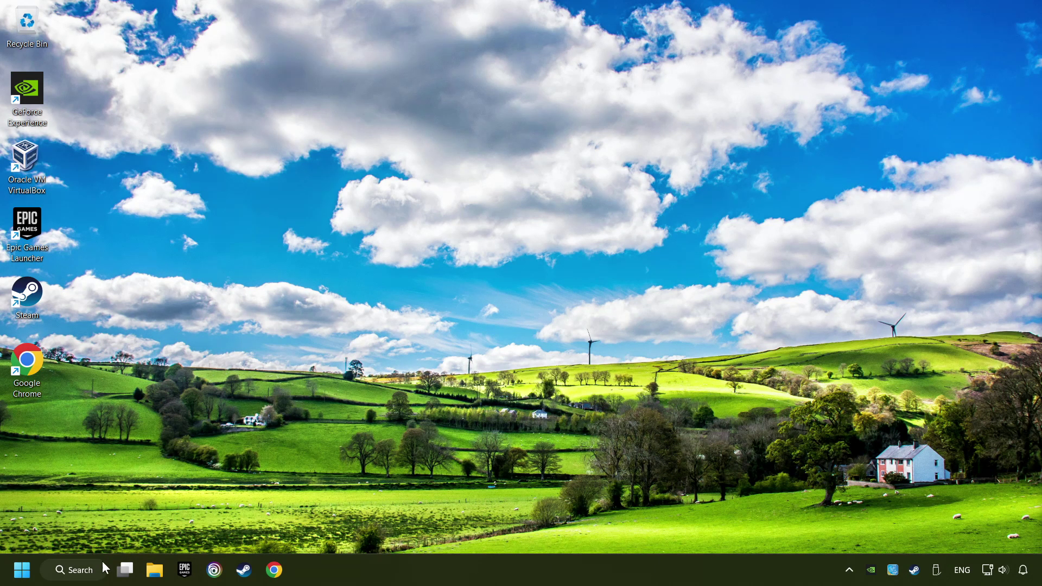
Reopen Device Manager through a 'device manager' search and centre its window.
{"action": "left_click", "coordinate": [82, 574]}
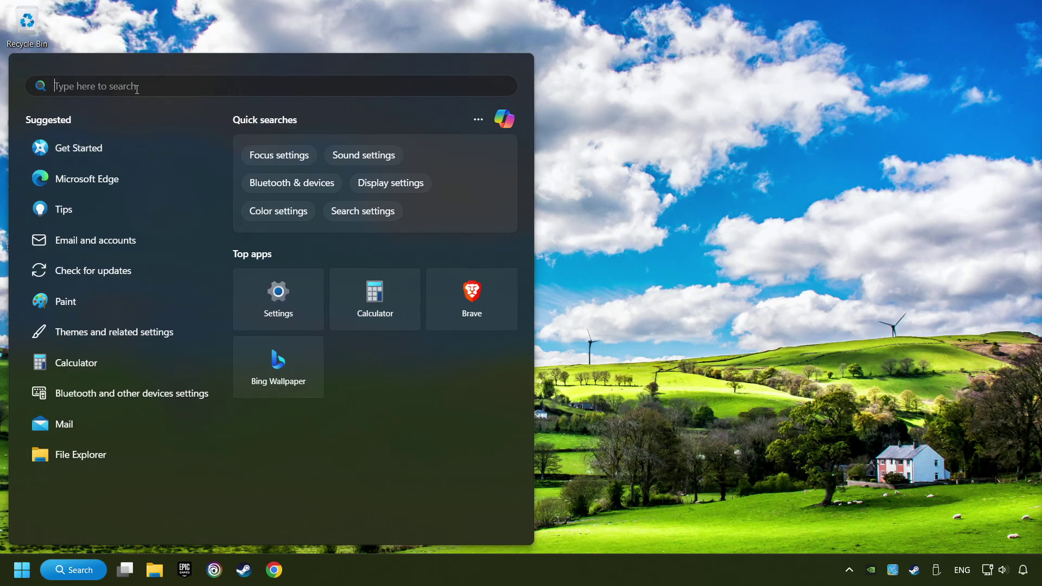
{"action": "type", "text": "device manager"}
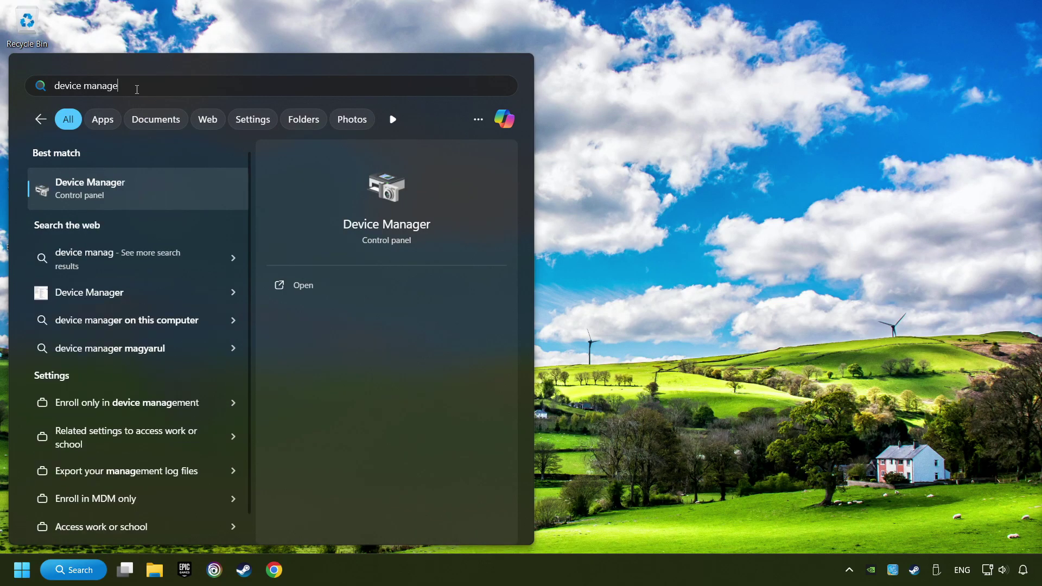
{"action": "left_click", "coordinate": [207, 188]}
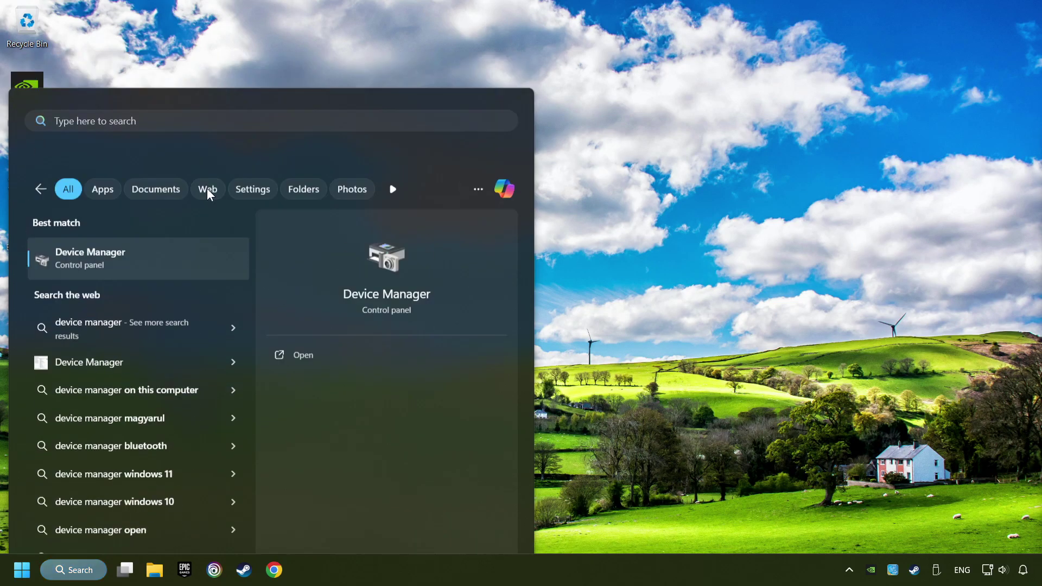
{"action": "left_click_drag", "start_coordinate": [219, 44], "coordinate": [423, 106]}
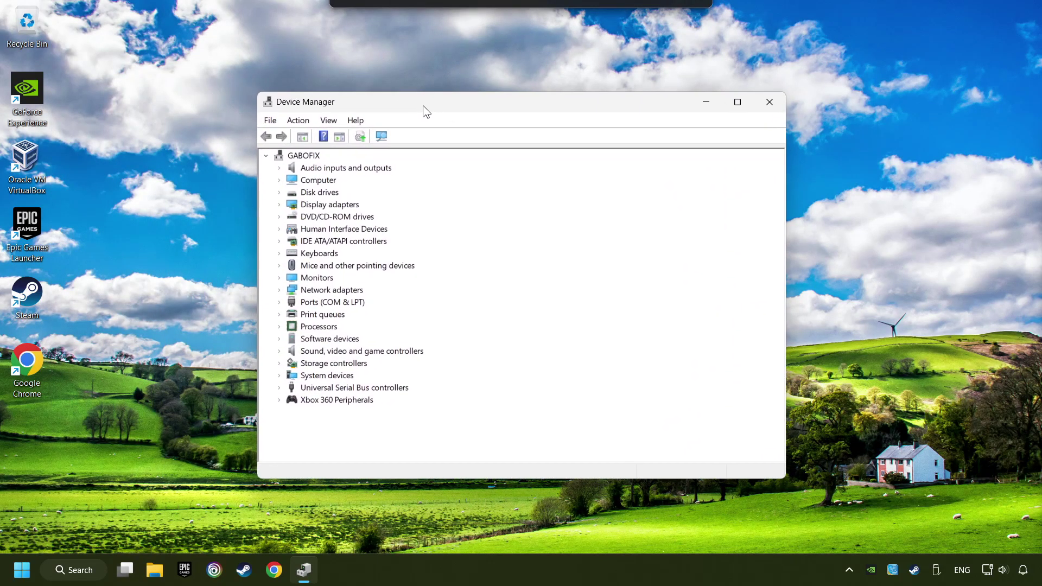
Expand Universal Serial Bus controllers and open the first Generic USB Hub's context menu.
{"action": "left_click", "coordinate": [304, 390]}
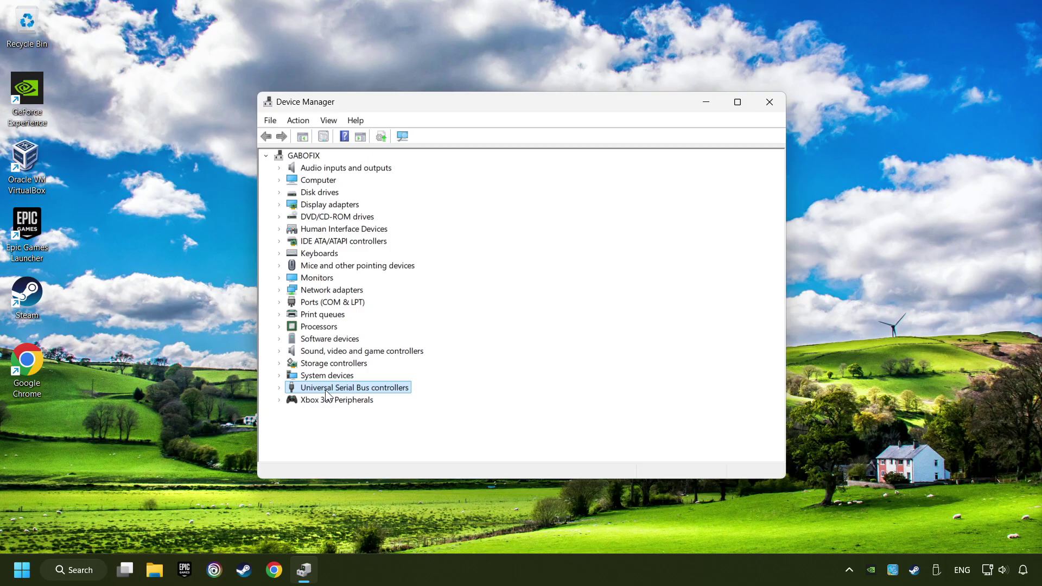
{"action": "left_click", "coordinate": [280, 388]}
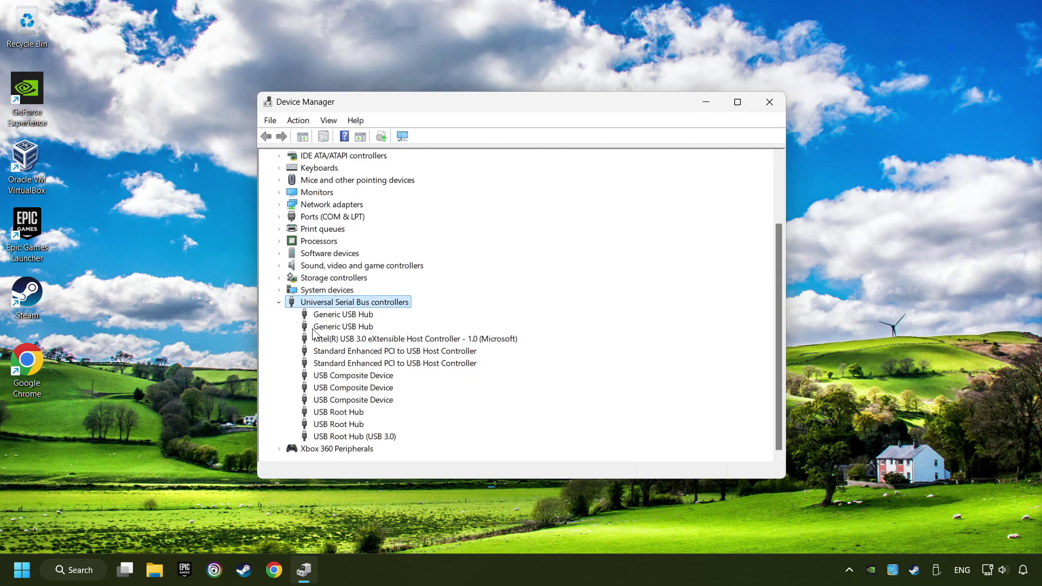
{"action": "left_click", "coordinate": [318, 318]}
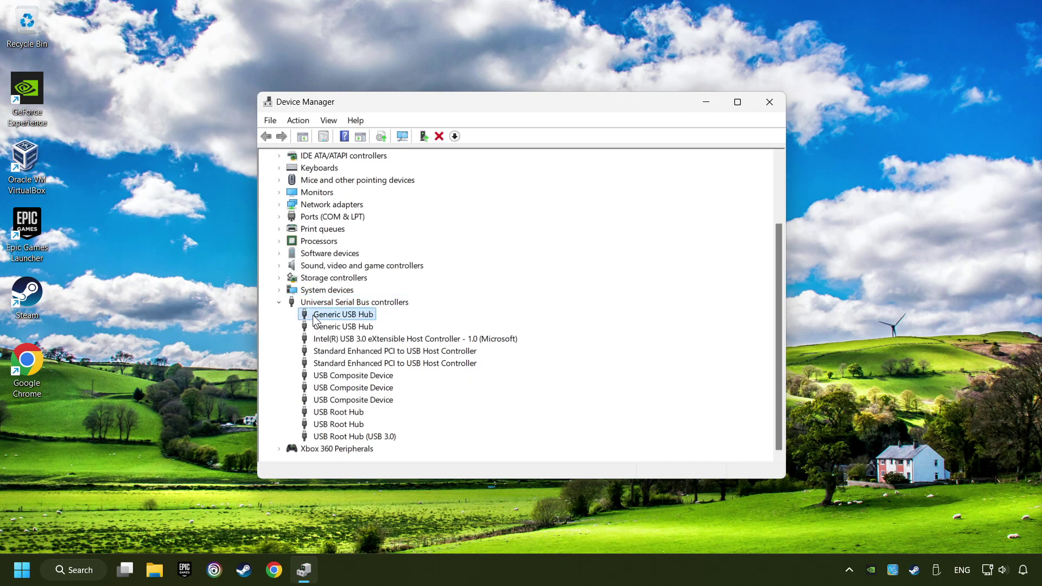
{"action": "right_click", "coordinate": [373, 315]}
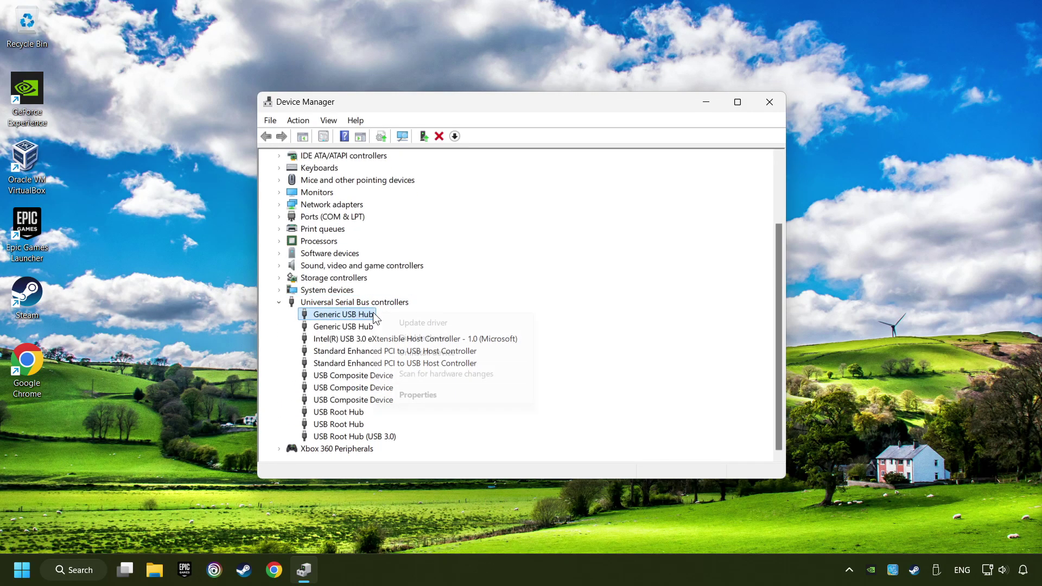
{"action": "left_click", "coordinate": [437, 394]}
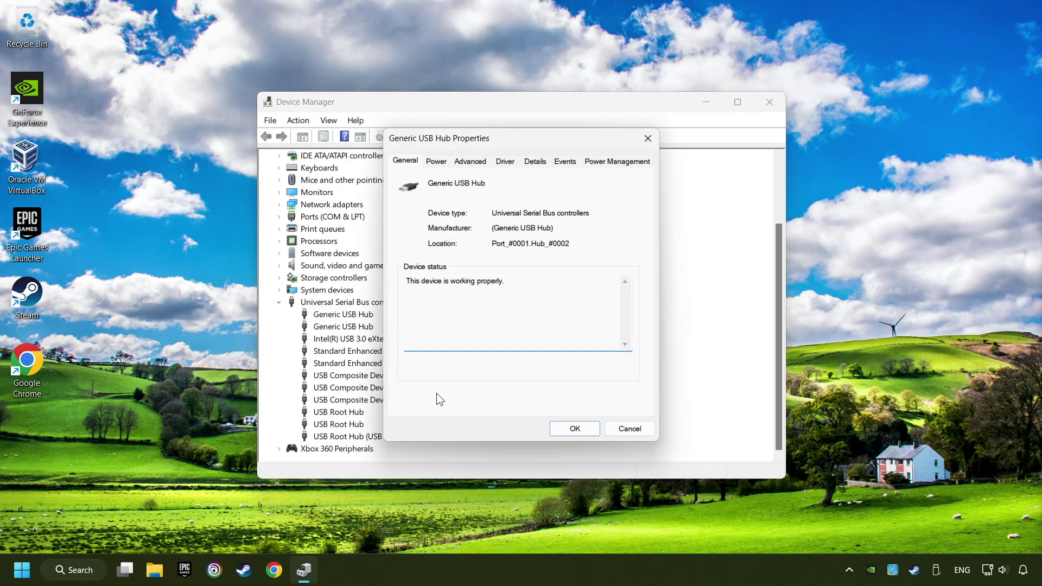
{"action": "left_click", "coordinate": [628, 162]}
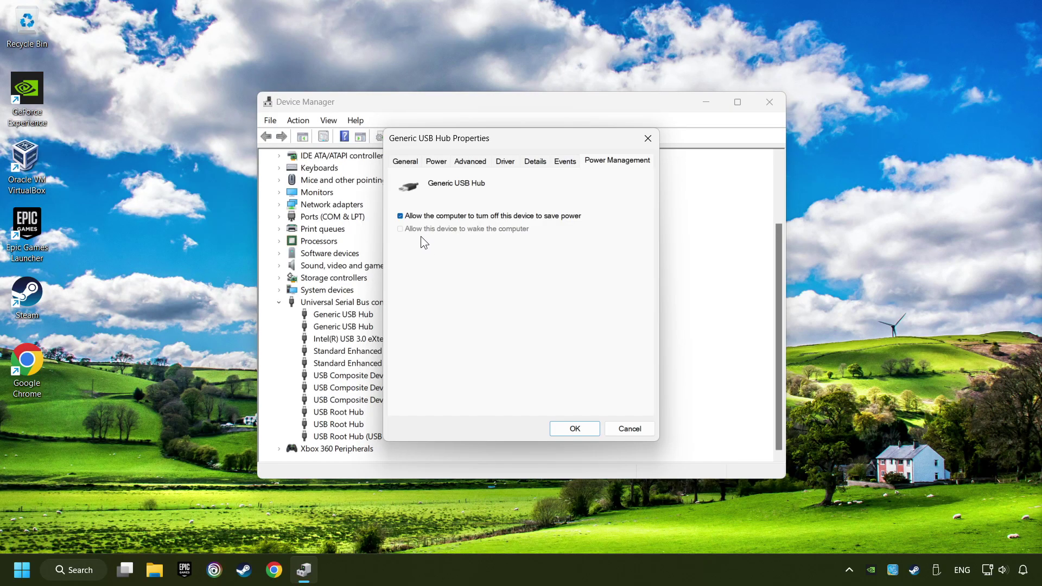
{"action": "left_click", "coordinate": [581, 430]}
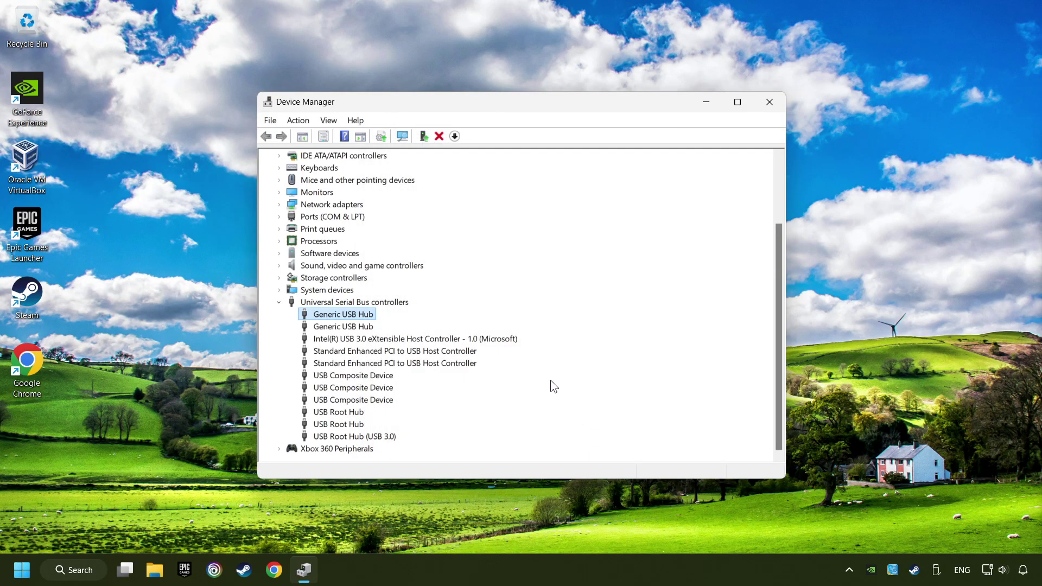
Close Device Manager and open 'Set up USB game controllers' via a 'controllers' search.
{"action": "left_click", "coordinate": [773, 106]}
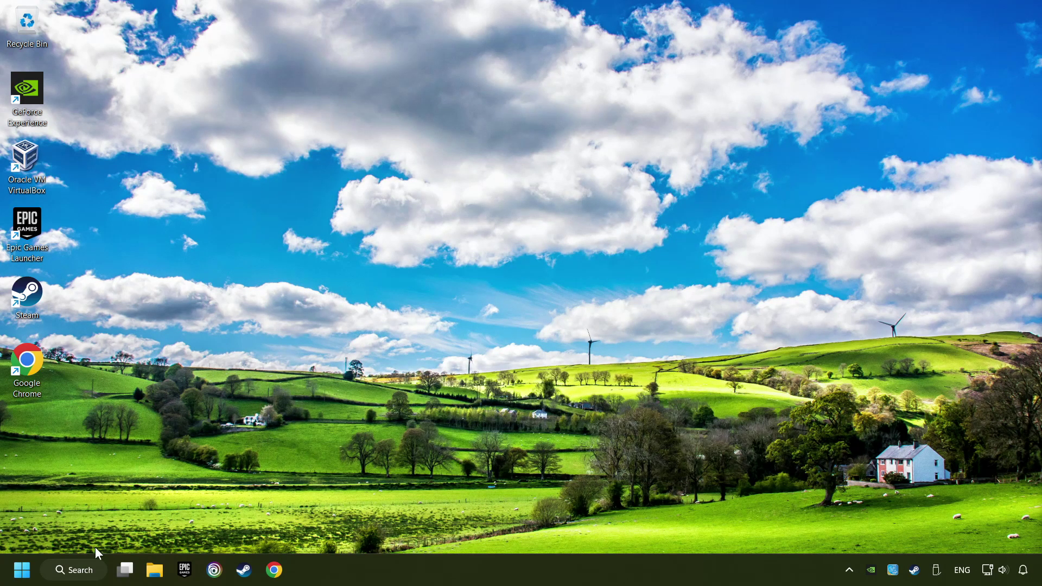
{"action": "left_click", "coordinate": [81, 570]}
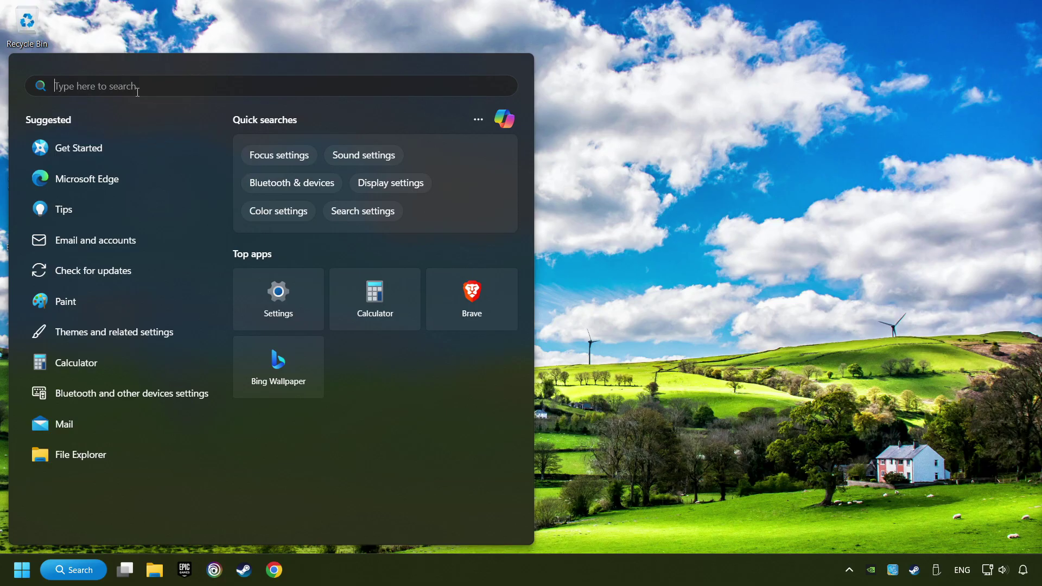
{"action": "type", "text": "controllers"}
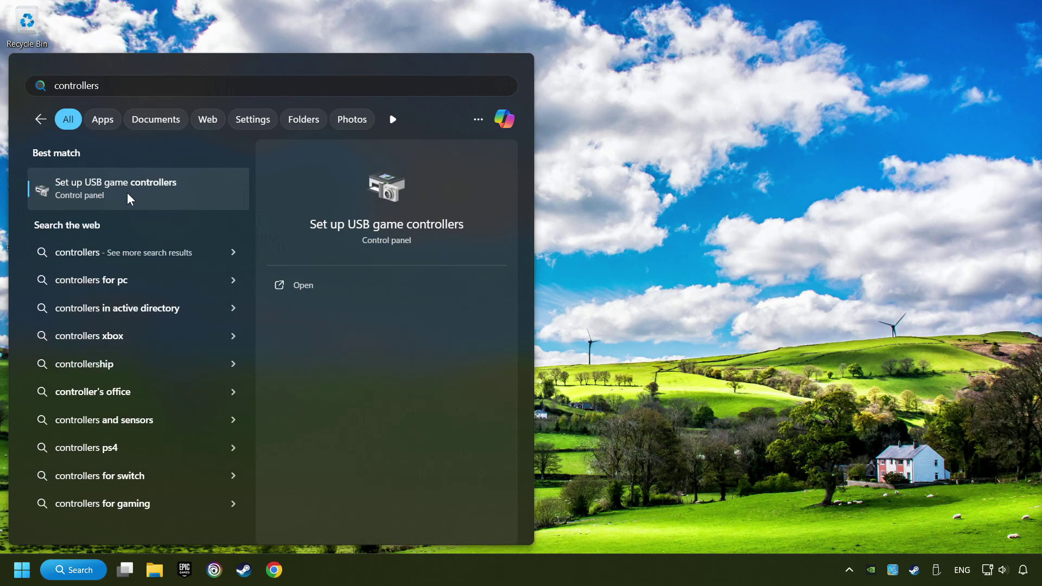
{"action": "left_click", "coordinate": [197, 193]}
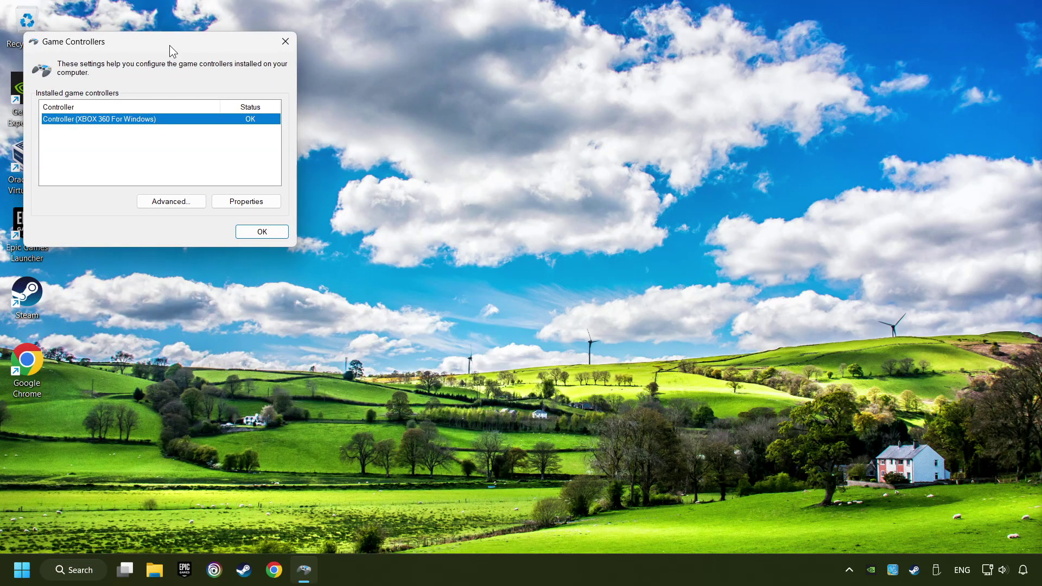
Open the XBOX 360 controller's Properties, go to Settings and reset calibration to default.
{"action": "left_click_drag", "start_coordinate": [169, 45], "coordinate": [523, 182]}
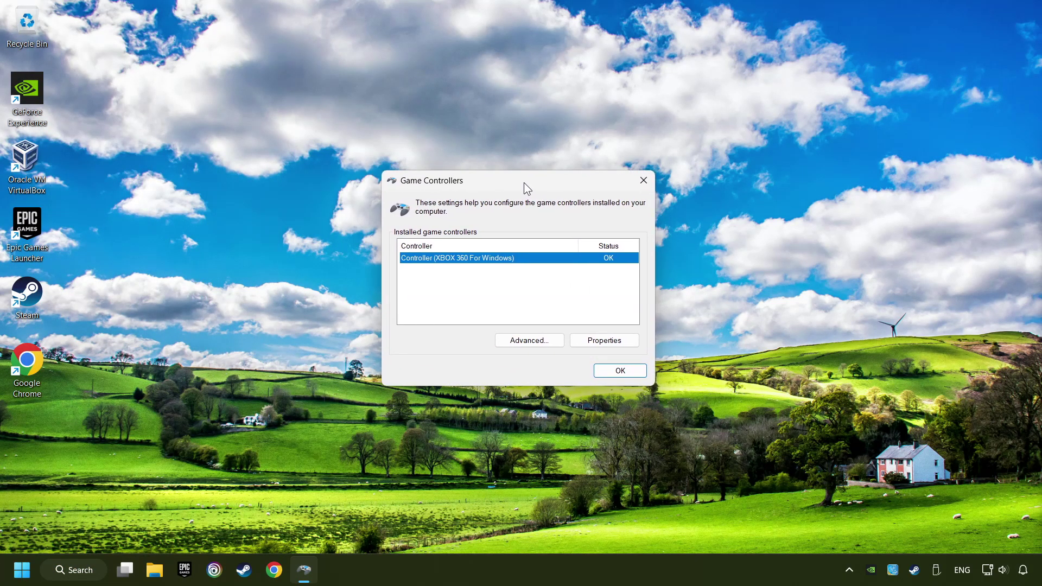
{"action": "left_click", "coordinate": [605, 343]}
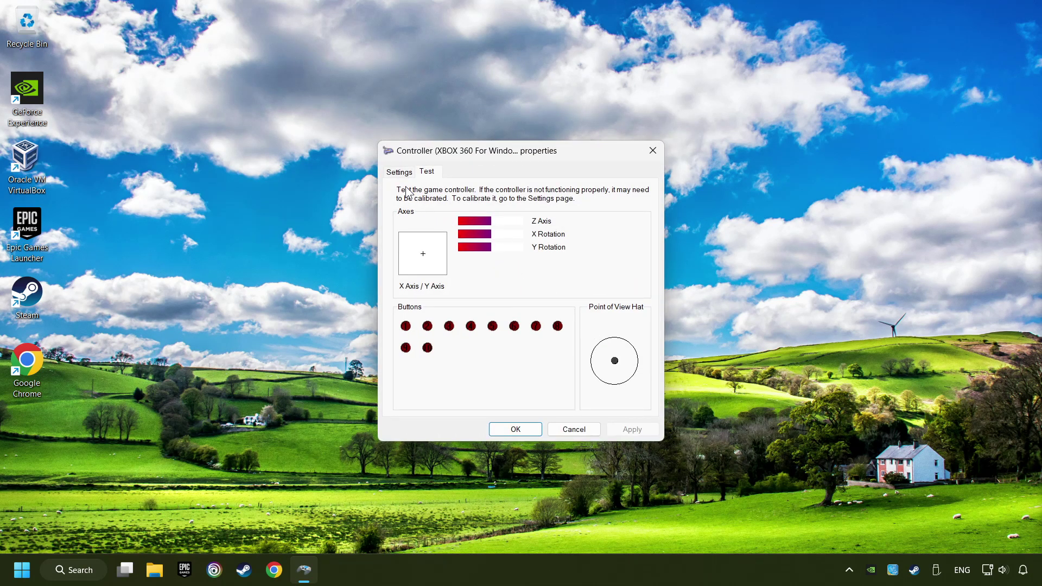
{"action": "left_click", "coordinate": [400, 173]}
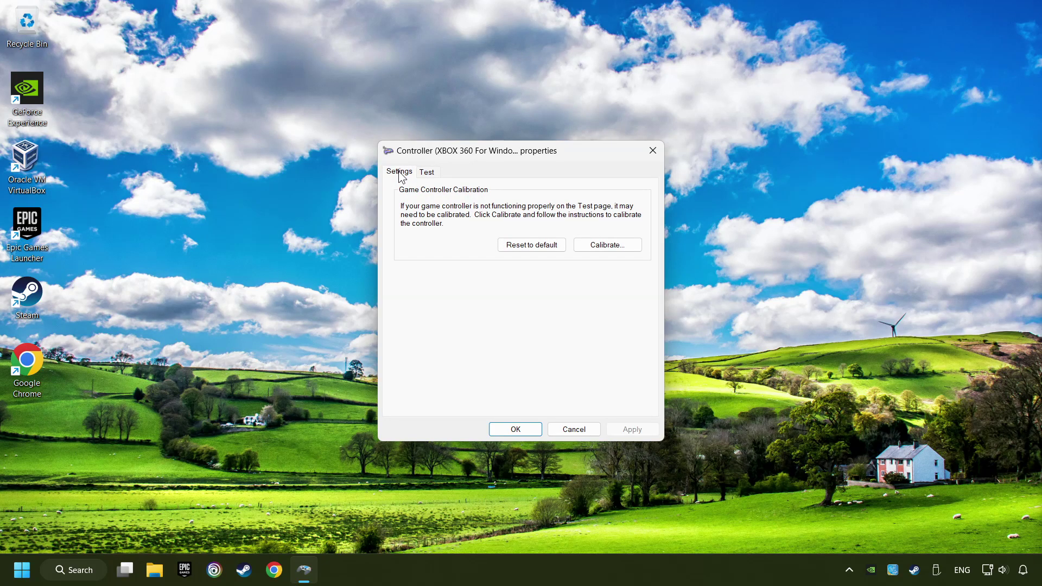
{"action": "left_click", "coordinate": [521, 250]}
Run the calibration wizard through the centre point, Z Axis, X and Y Rotation steps to Finish.
{"action": "left_click", "coordinate": [610, 245]}
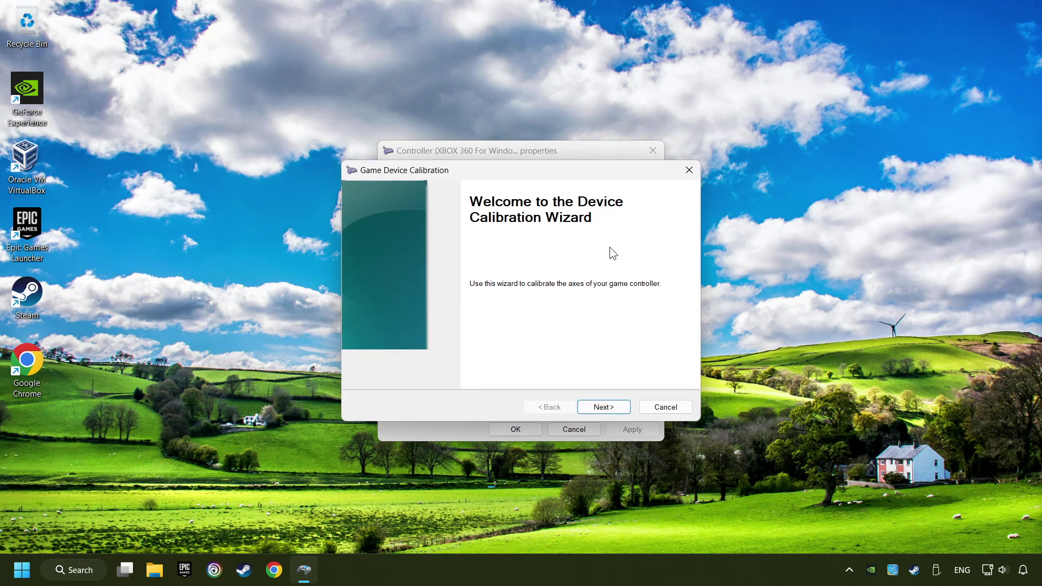
{"action": "left_click", "coordinate": [606, 407]}
{"action": "left_click", "coordinate": [609, 409]}
{"action": "left_click", "coordinate": [609, 409]}
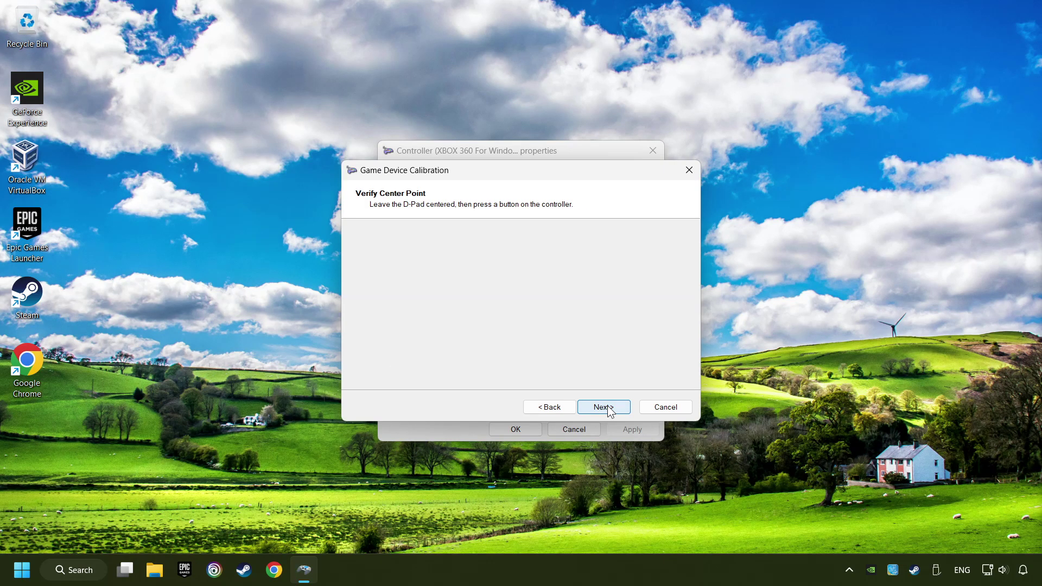
{"action": "left_click", "coordinate": [608, 409]}
{"action": "left_click", "coordinate": [609, 408]}
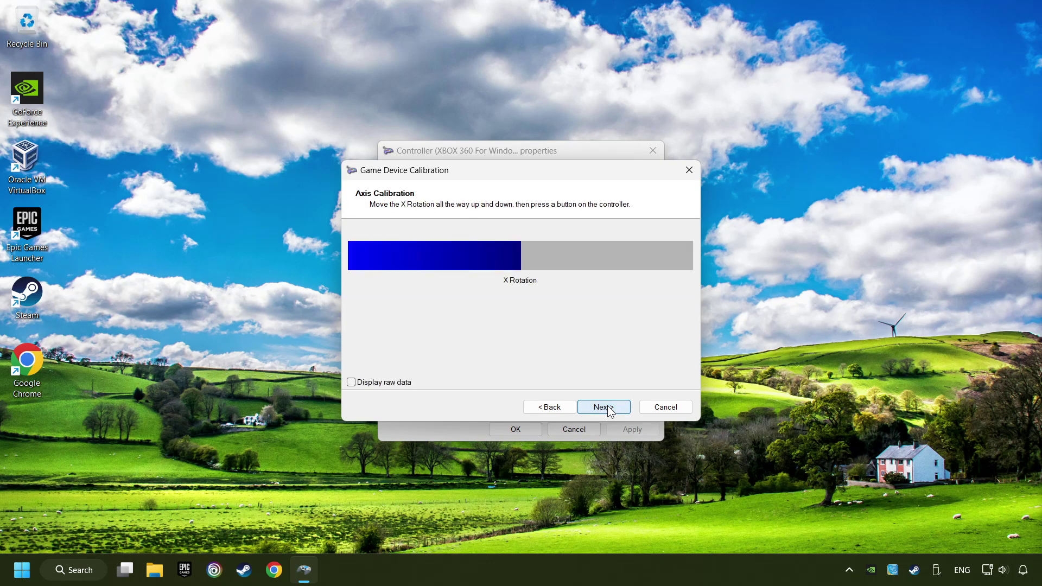
{"action": "left_click", "coordinate": [608, 408]}
{"action": "left_click", "coordinate": [609, 409]}
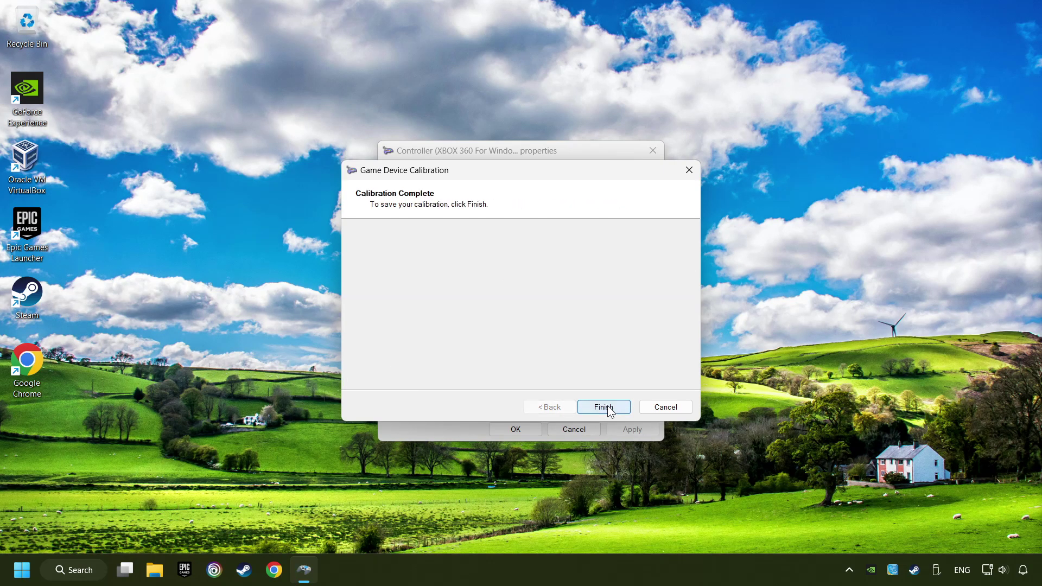
{"action": "left_click", "coordinate": [609, 409]}
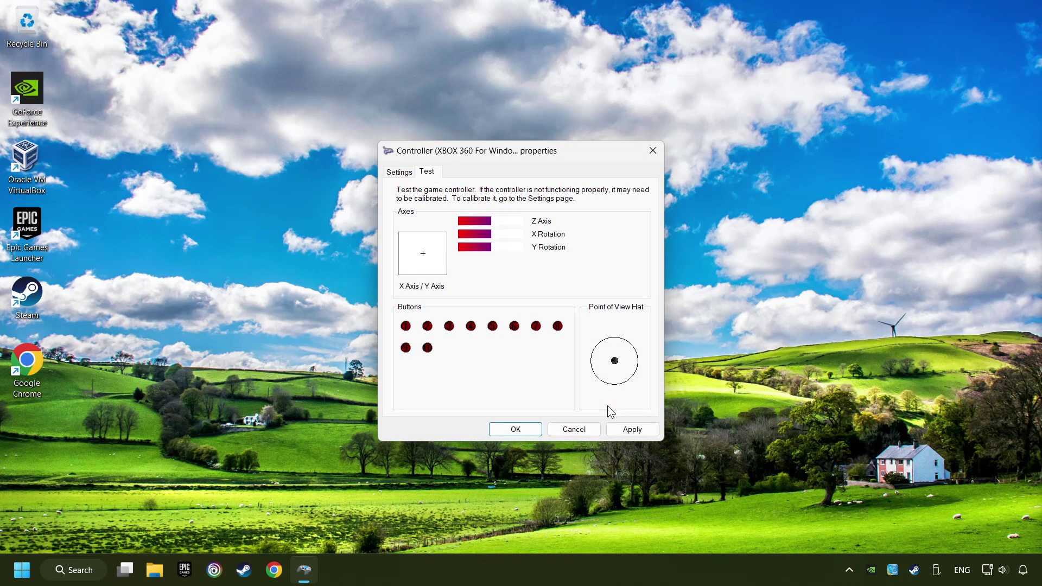
Apply the new calibration and close the properties and Game Controllers windows.
{"action": "left_click", "coordinate": [635, 431]}
{"action": "left_click", "coordinate": [515, 429]}
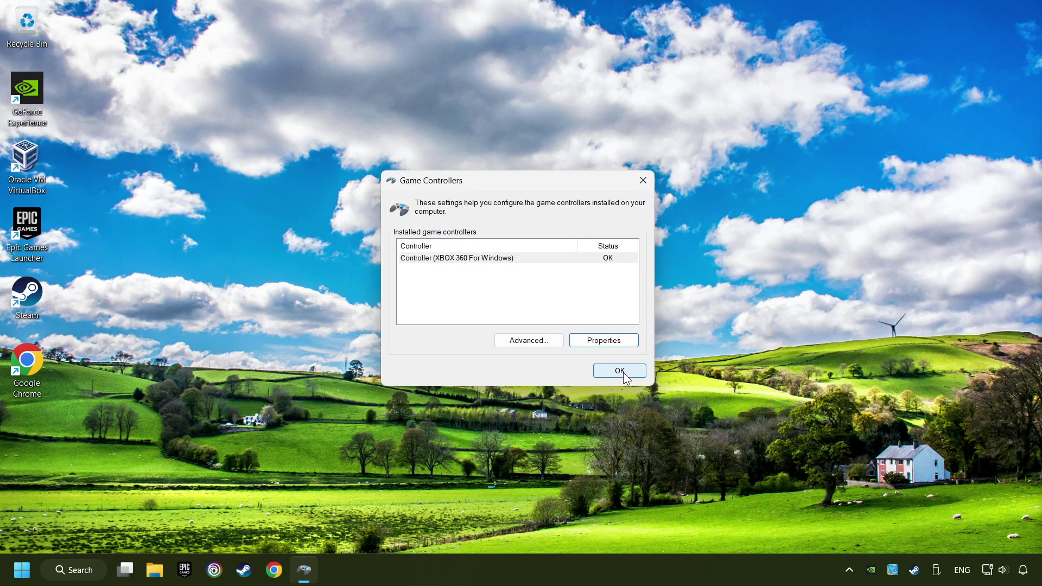
{"action": "left_click", "coordinate": [619, 371]}
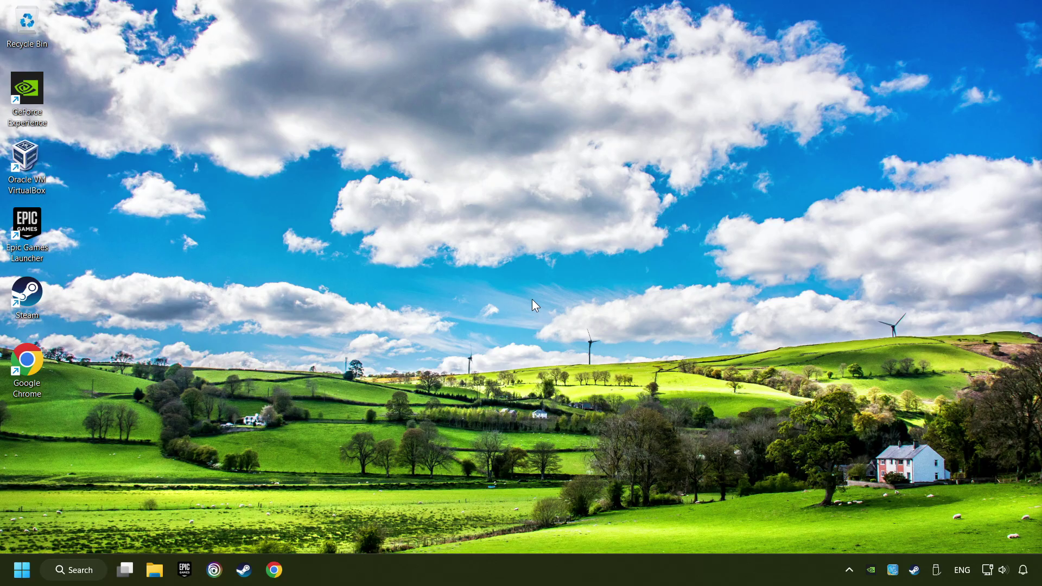
Bring up the Steam client and open Settings from the Steam menu.
{"action": "left_click", "coordinate": [244, 569]}
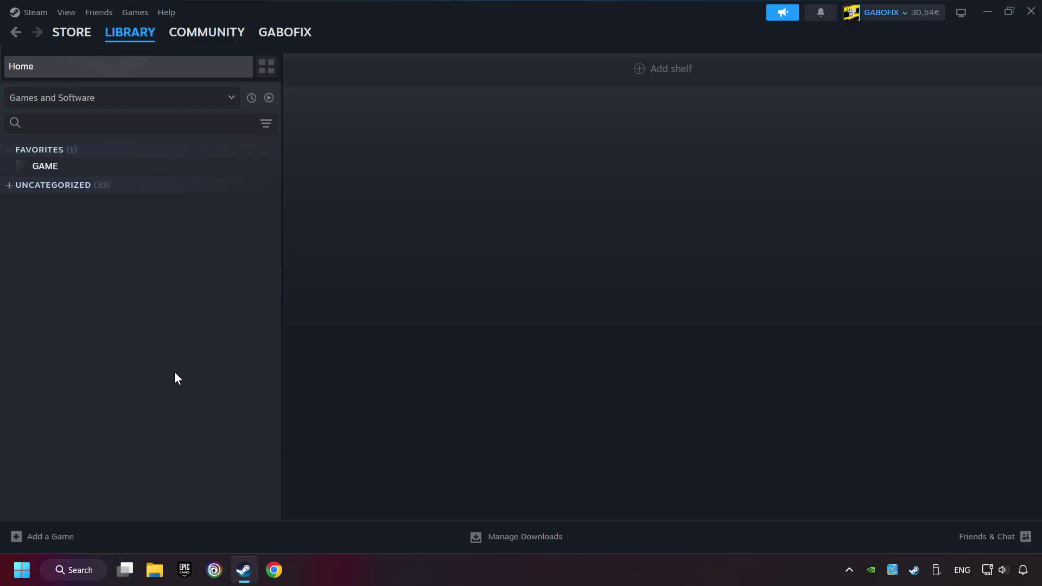
{"action": "left_click", "coordinate": [36, 13]}
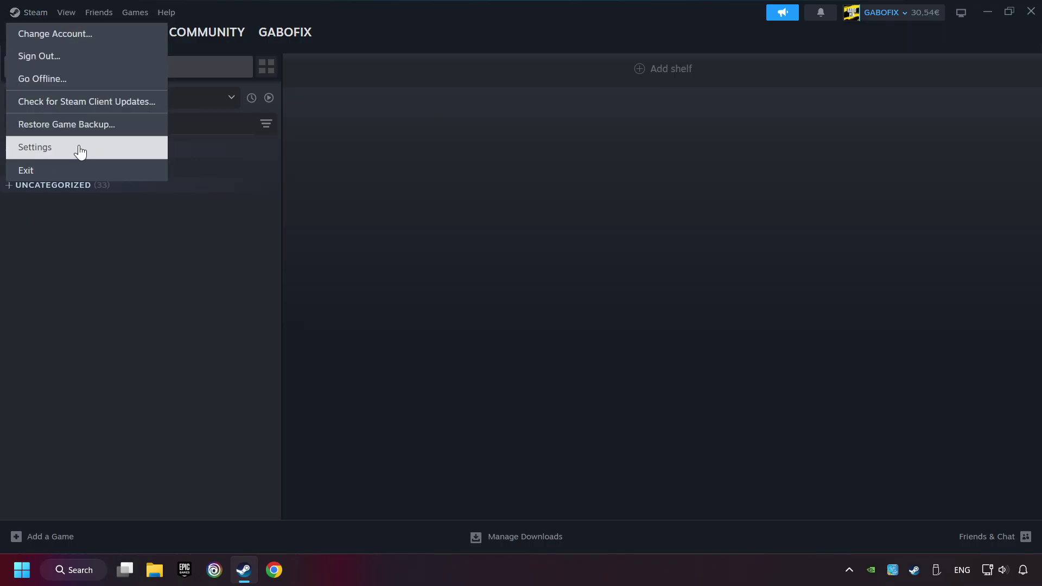
{"action": "left_click", "coordinate": [110, 152]}
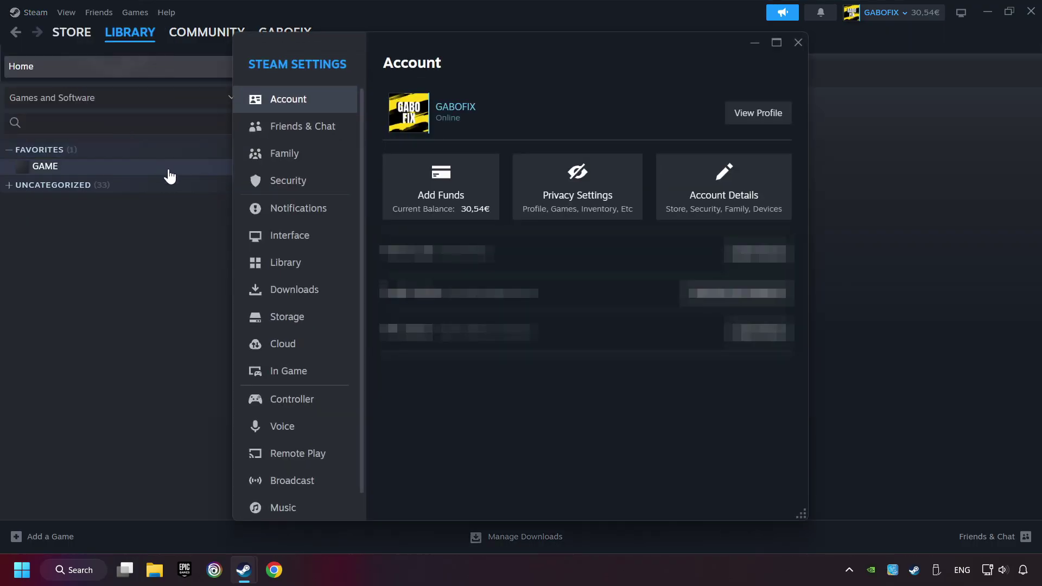
In Controller settings, enable Steam Input for Xbox, Switch Pro and generic controllers, leaving PlayStation unchanged.
{"action": "scroll", "coordinate": [295, 326], "scroll_direction": "down", "scroll_amount": 1}
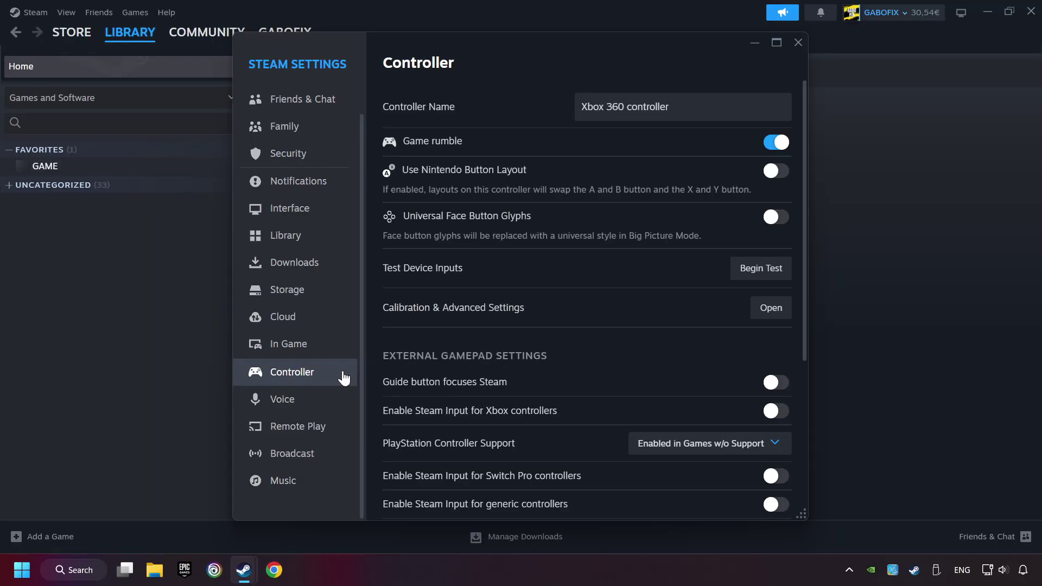
{"action": "scroll", "coordinate": [564, 324], "scroll_direction": "down", "scroll_amount": 3}
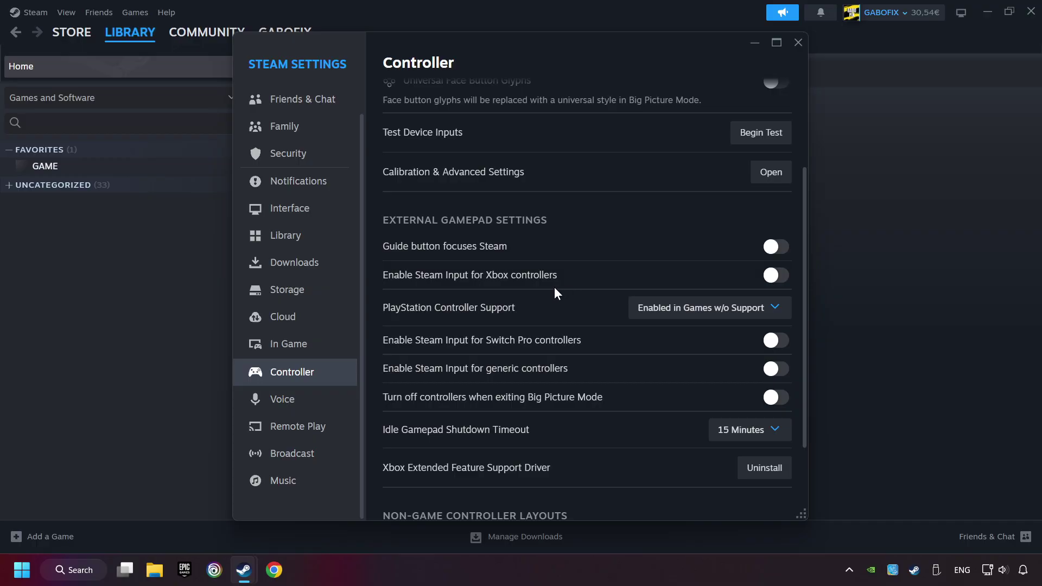
{"action": "left_click", "coordinate": [776, 275]}
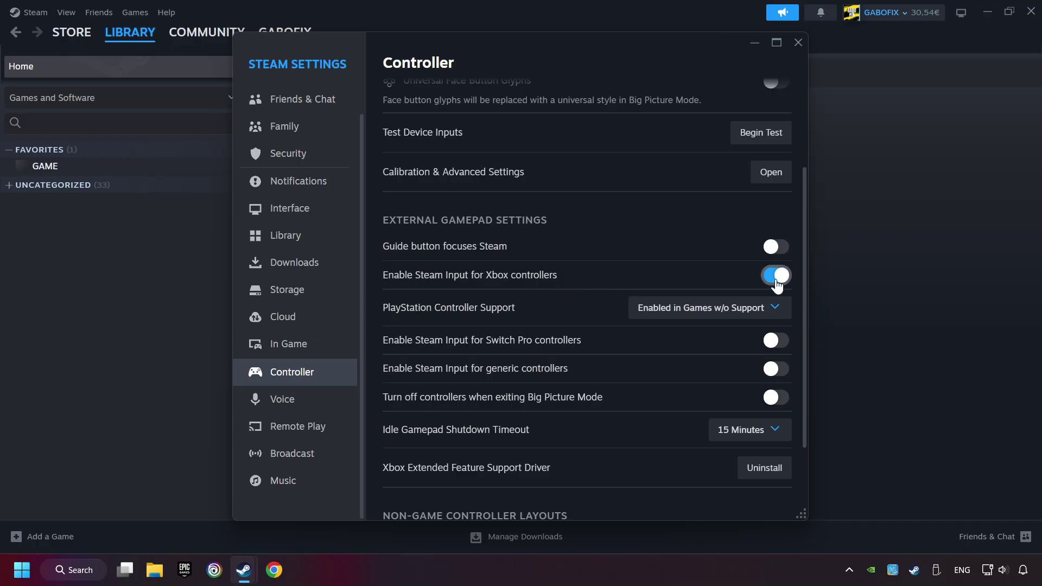
{"action": "left_click", "coordinate": [759, 307]}
{"action": "left_click", "coordinate": [729, 365]}
{"action": "left_click", "coordinate": [779, 343]}
{"action": "left_click", "coordinate": [777, 370]}
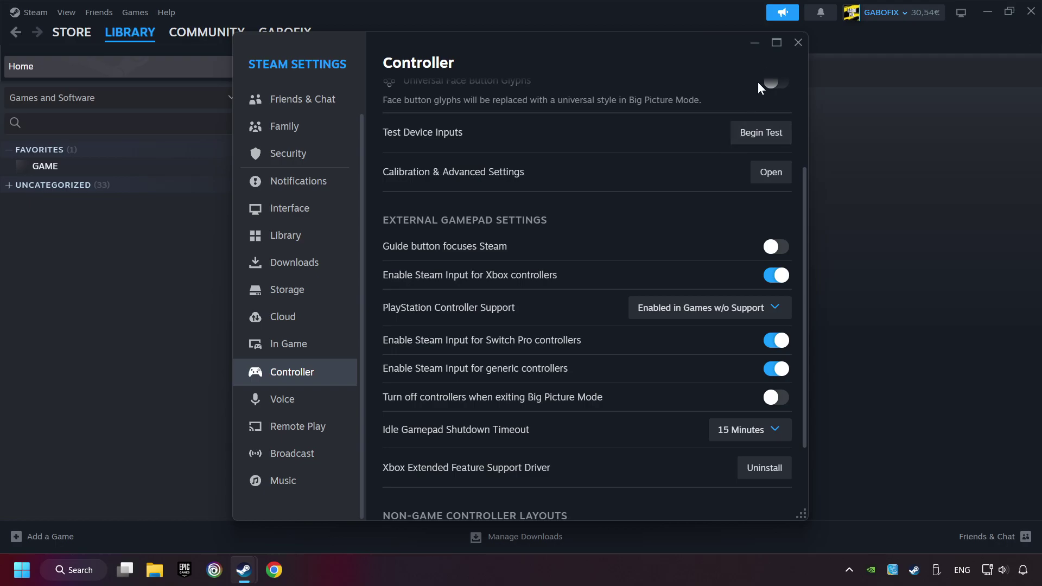
{"action": "left_click", "coordinate": [799, 43]}
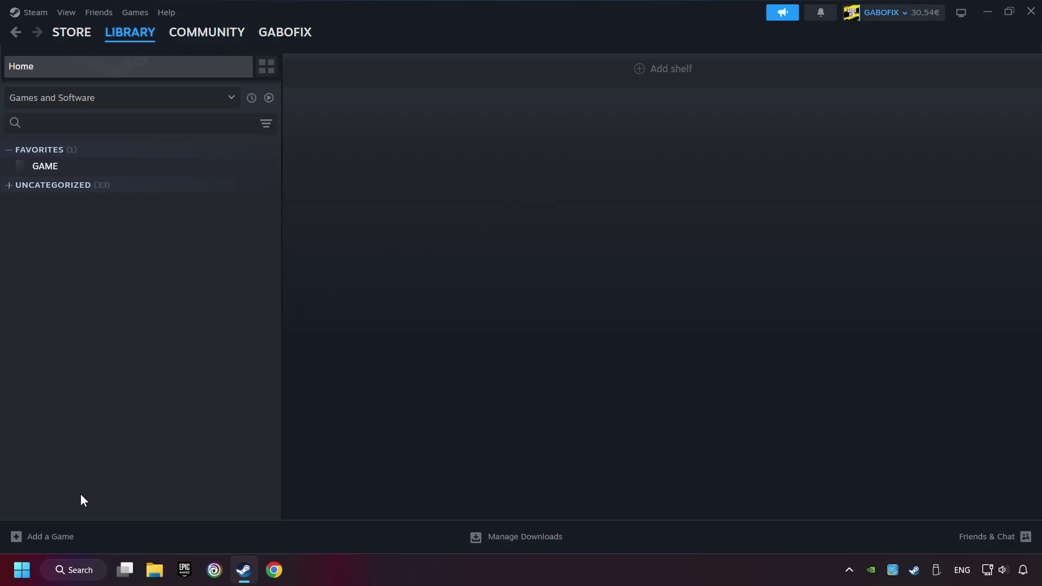
{"action": "left_click", "coordinate": [50, 540]}
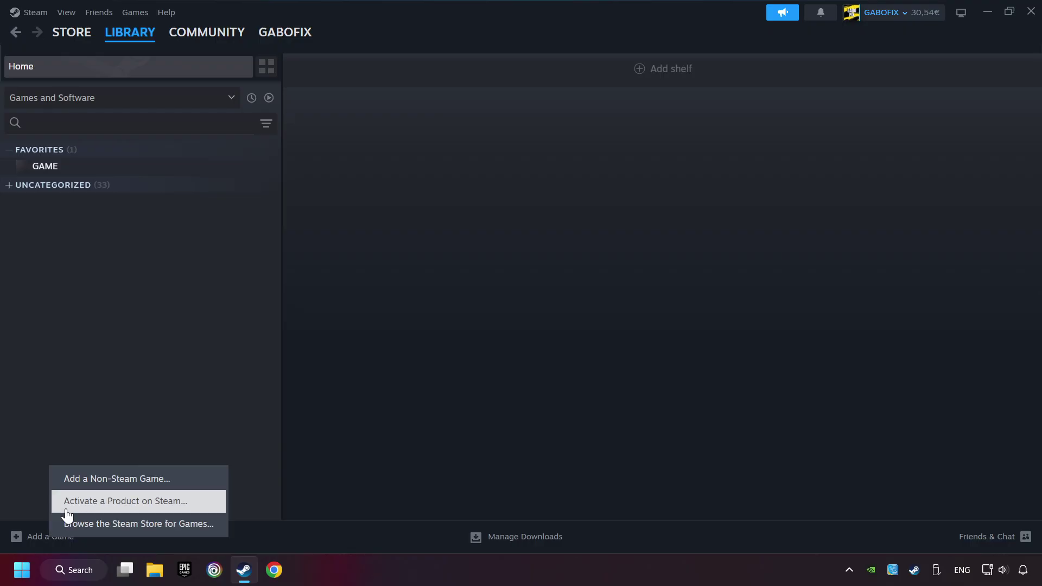
{"action": "left_click", "coordinate": [182, 477]}
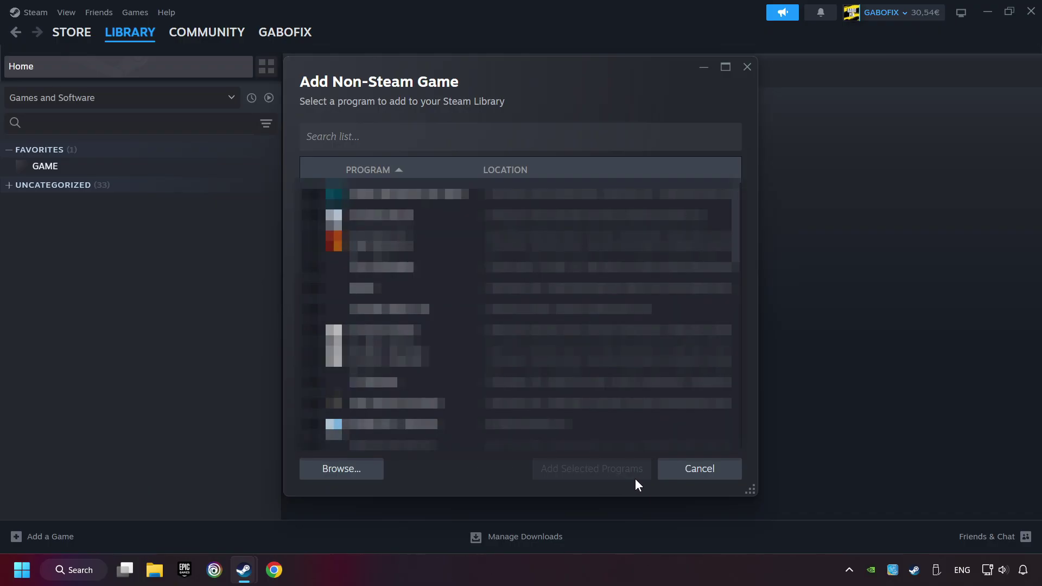
{"action": "left_click", "coordinate": [674, 474]}
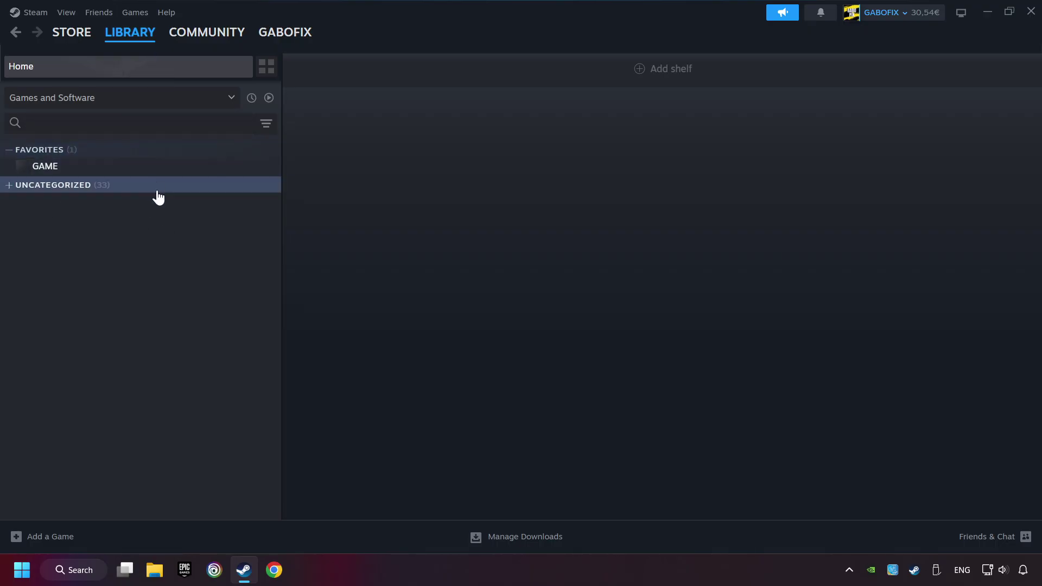
Open GAME from Favorites in the Steam Library sidebar, keeping the Steam window in focus.
{"action": "left_click", "coordinate": [120, 175]}
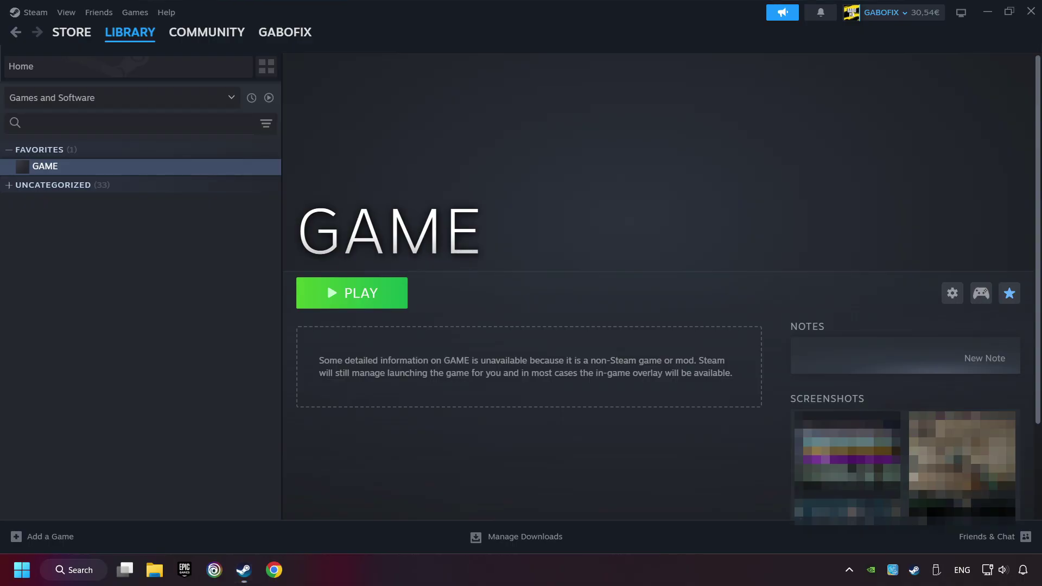
{"action": "left_click", "coordinate": [961, 313]}
{"action": "left_click", "coordinate": [989, 319]}
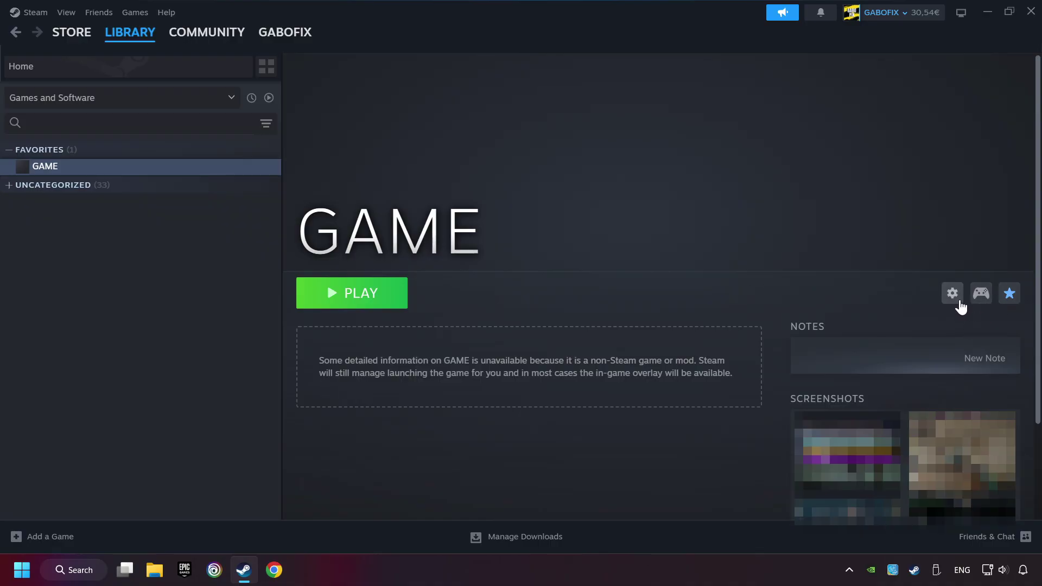
Load the Gamepad template as GAME's controller layout.
{"action": "left_click", "coordinate": [979, 294]}
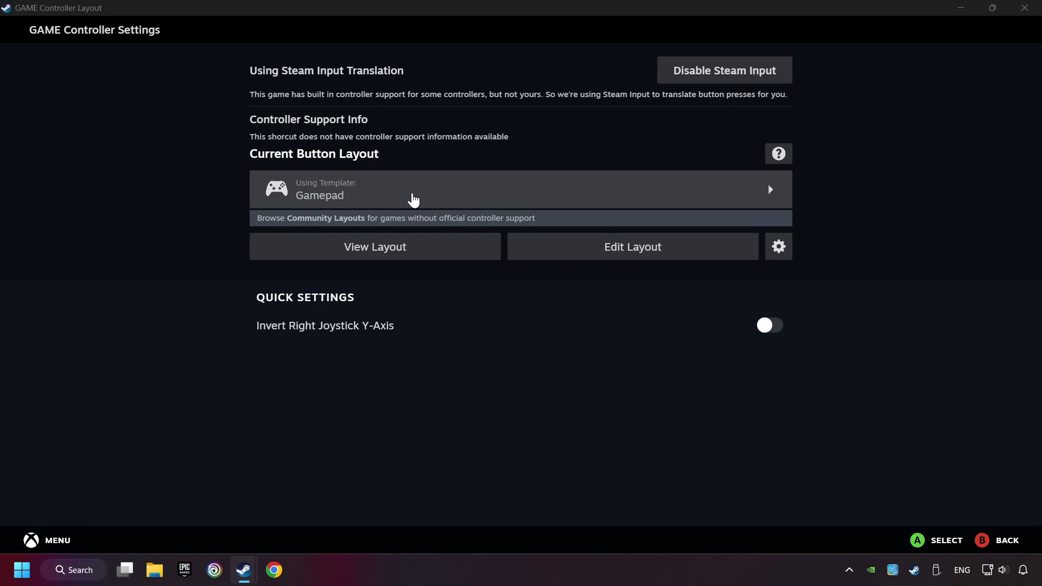
{"action": "left_click", "coordinate": [411, 198]}
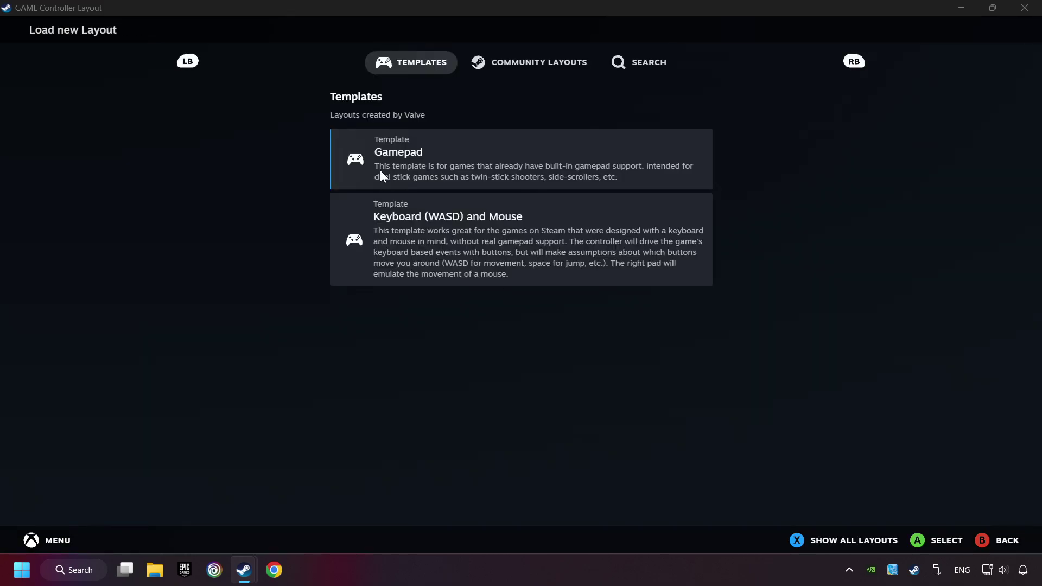
{"action": "left_click", "coordinate": [457, 152]}
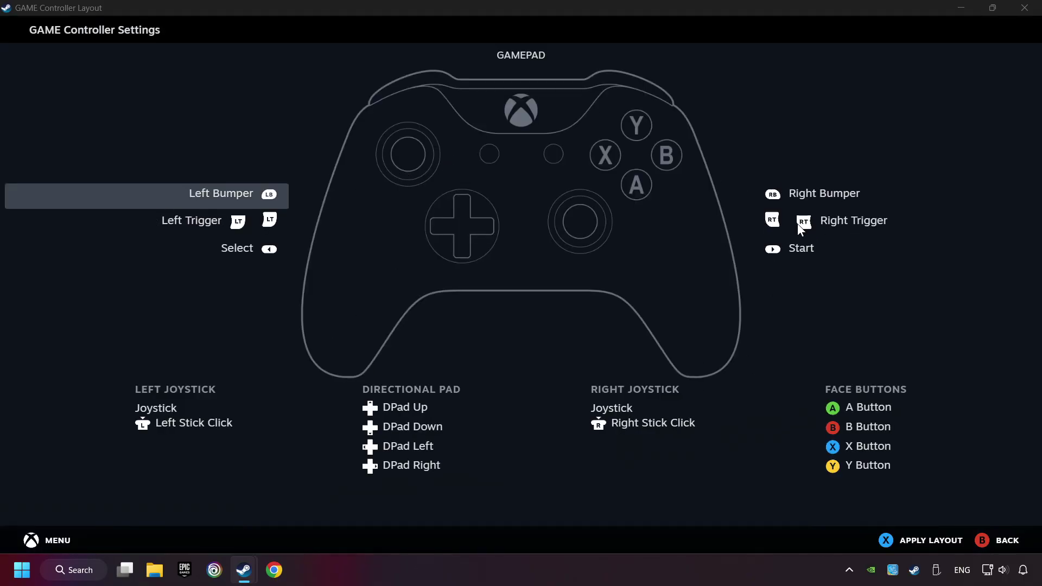
Review the Gamepad layout's Buttons, DPad, Triggers and Joysticks bindings, then preview the whole layout.
{"action": "left_click", "coordinate": [810, 192]}
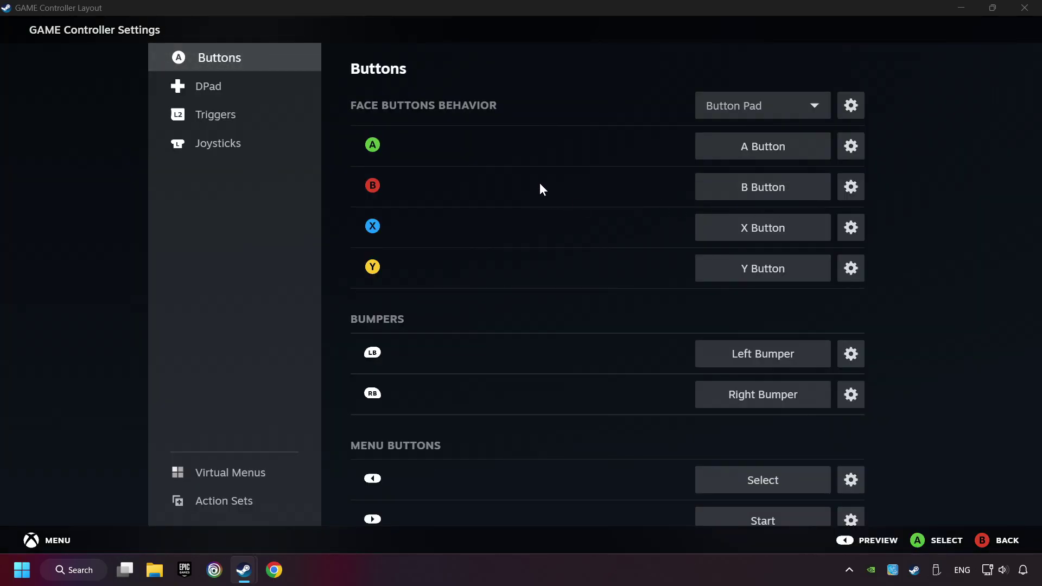
{"action": "scroll", "coordinate": [593, 202], "scroll_direction": "down", "scroll_amount": 1}
{"action": "scroll", "coordinate": [508, 197], "scroll_direction": "up", "scroll_amount": 1}
{"action": "left_click", "coordinate": [210, 96]}
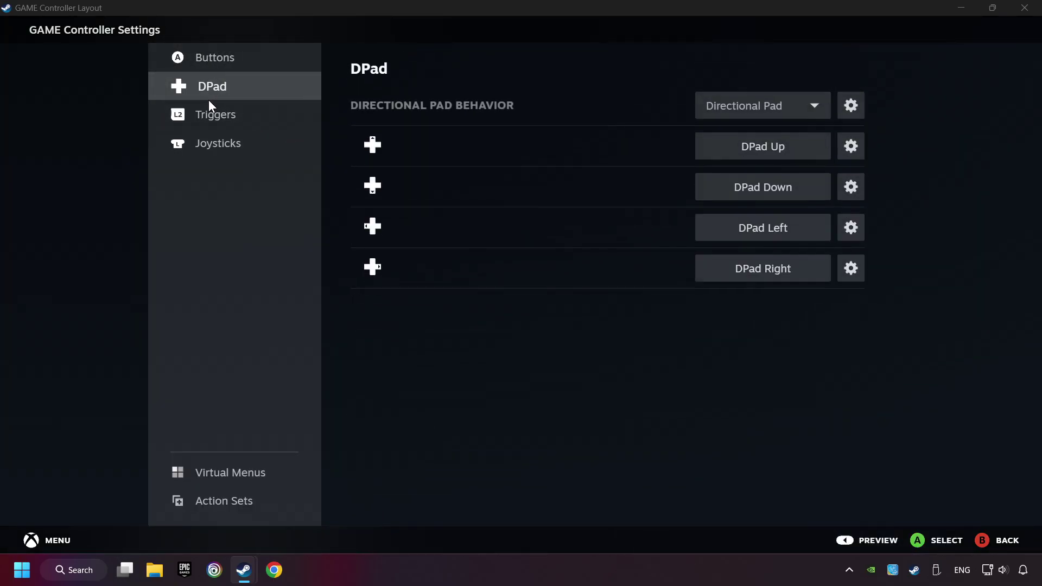
{"action": "left_click", "coordinate": [231, 114]}
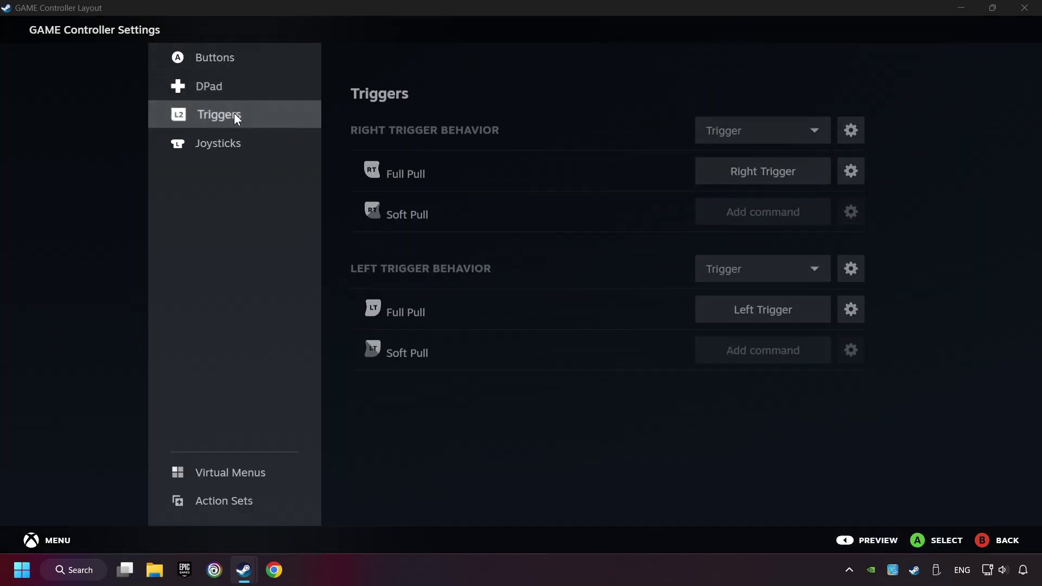
{"action": "left_click", "coordinate": [239, 142]}
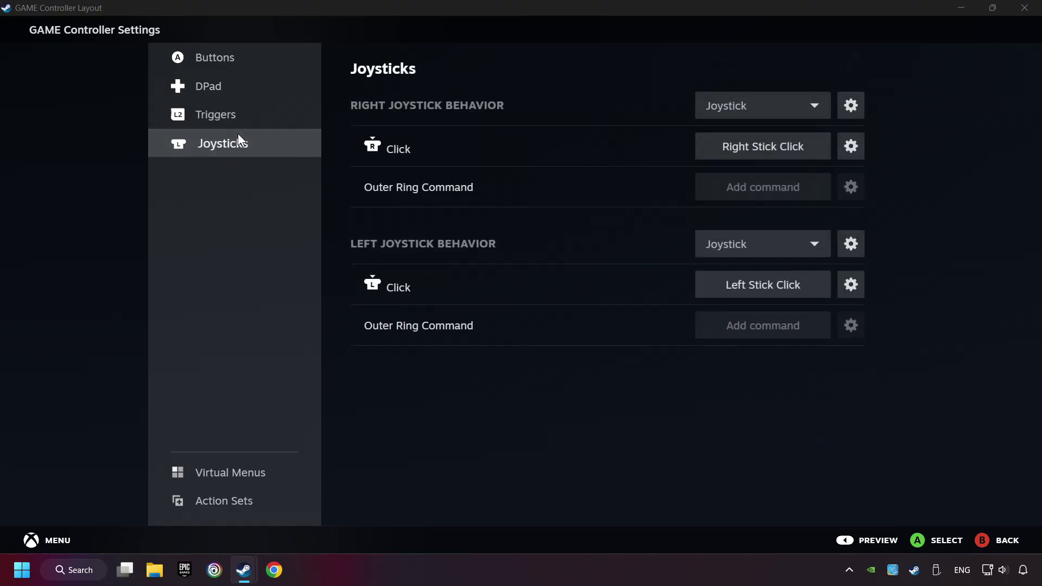
{"action": "left_click", "coordinate": [281, 70]}
{"action": "scroll", "coordinate": [470, 303], "scroll_direction": "down", "scroll_amount": 1}
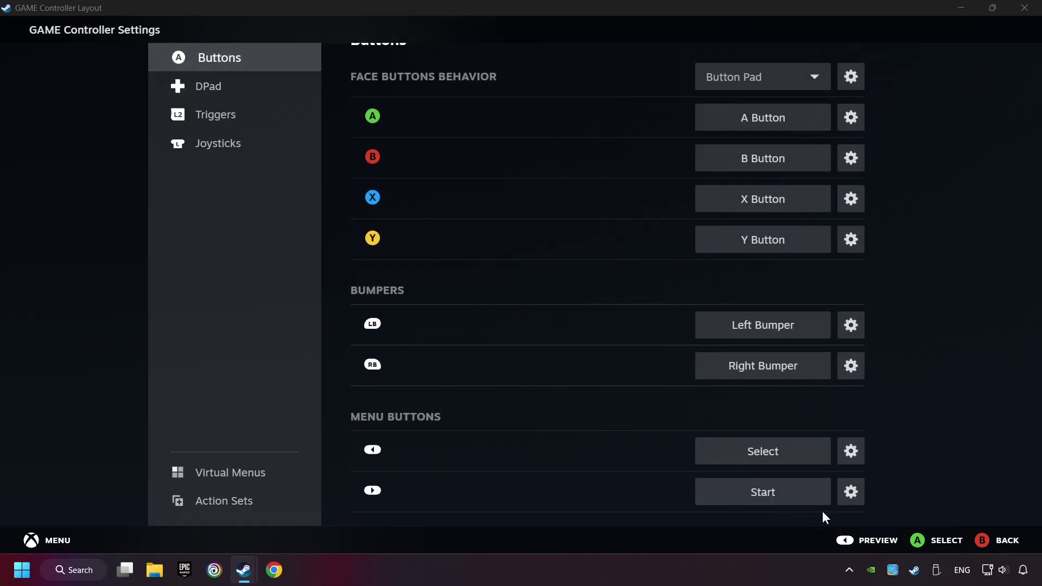
{"action": "left_click", "coordinate": [868, 541]}
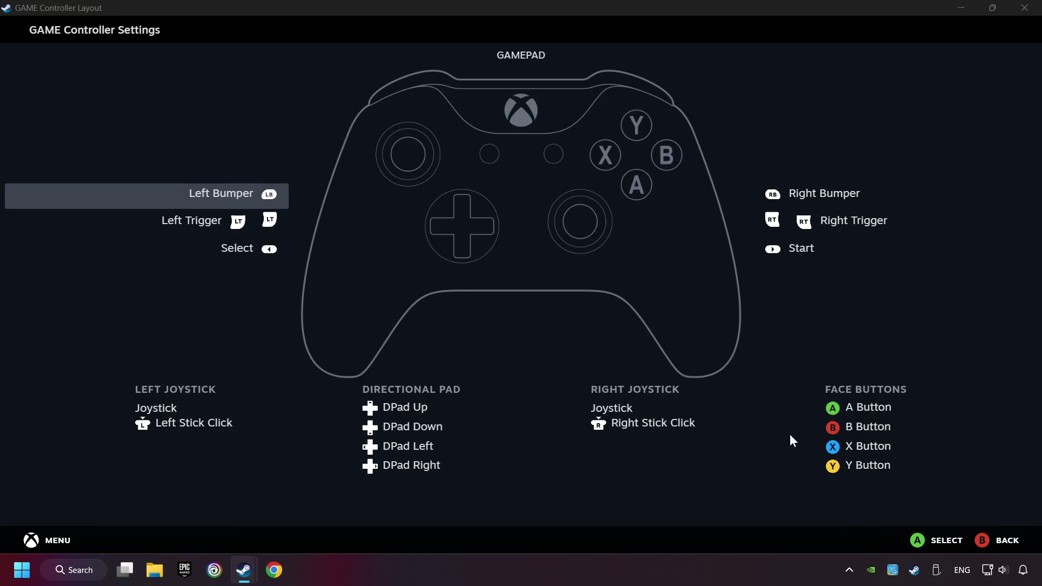
Apply the previewed Gamepad layout to GAME and close the controller settings.
{"action": "left_click", "coordinate": [1001, 541]}
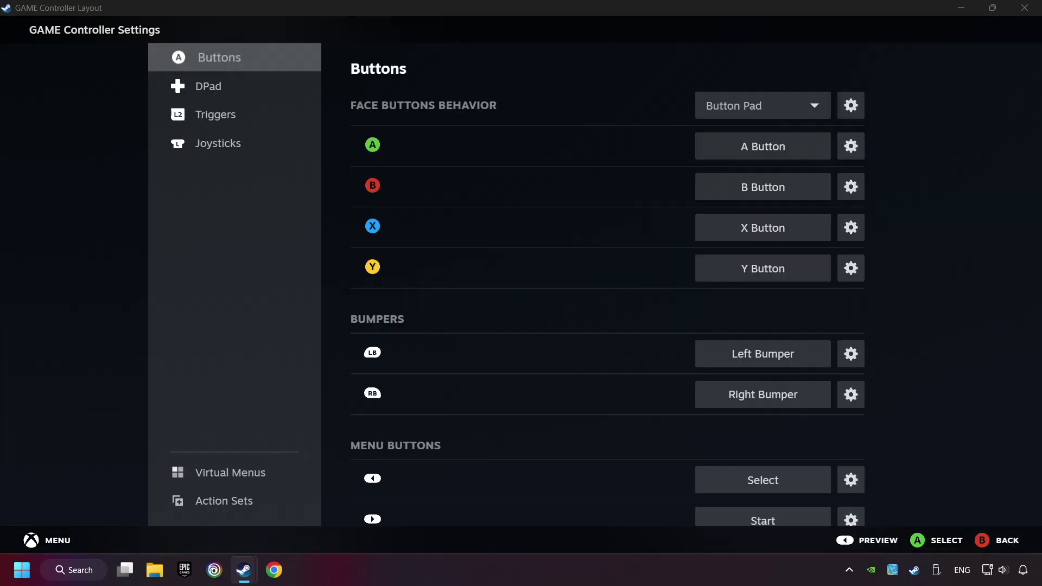
{"action": "left_click", "coordinate": [901, 541]}
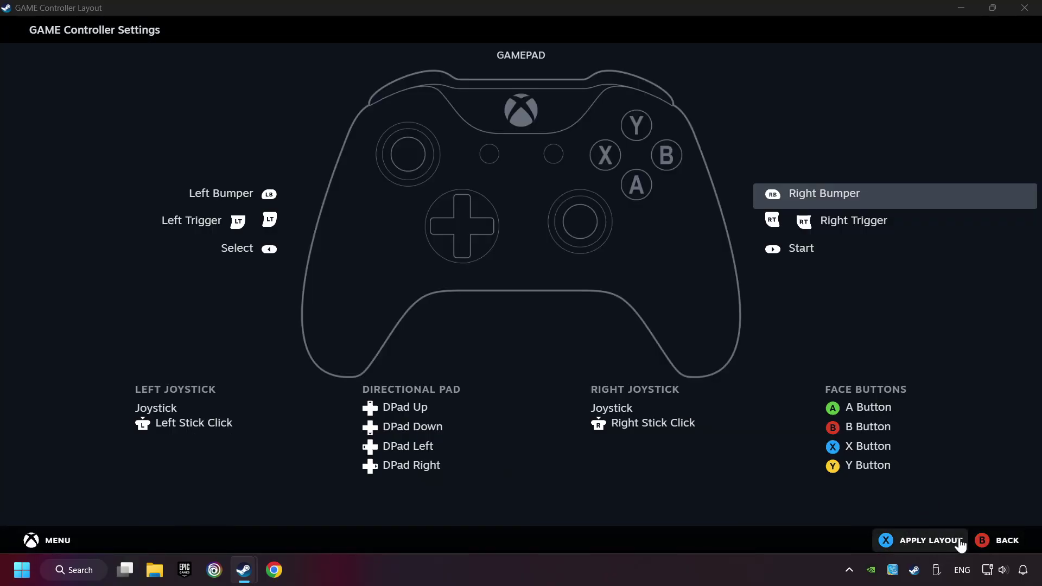
{"action": "left_click", "coordinate": [913, 545]}
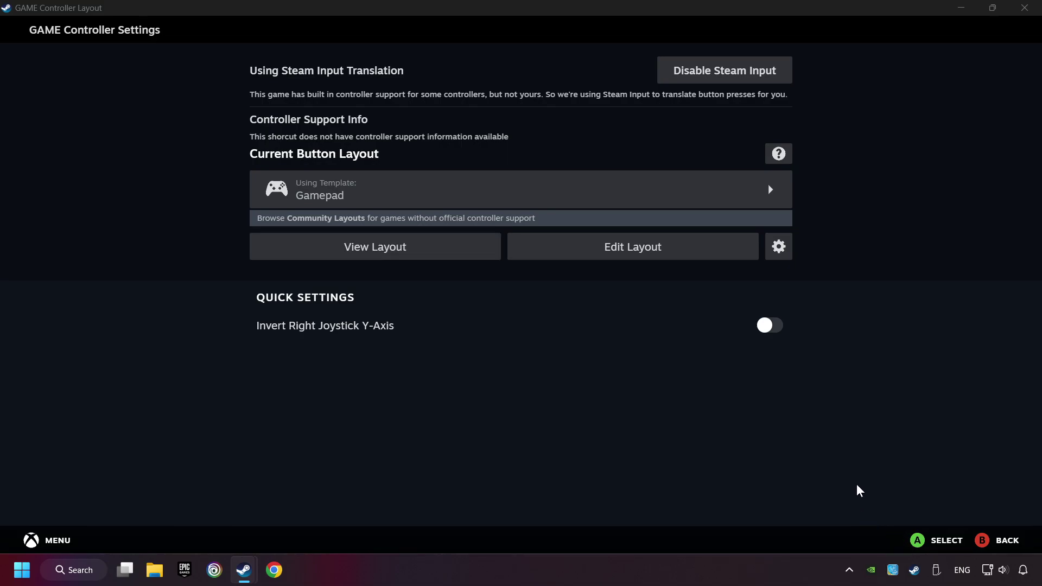
{"action": "left_click", "coordinate": [980, 546]}
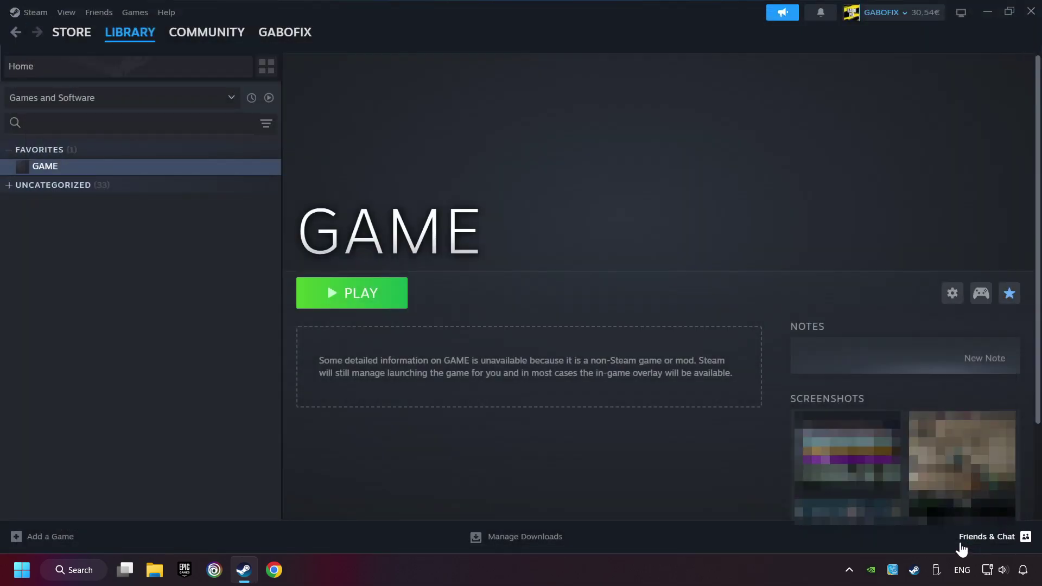